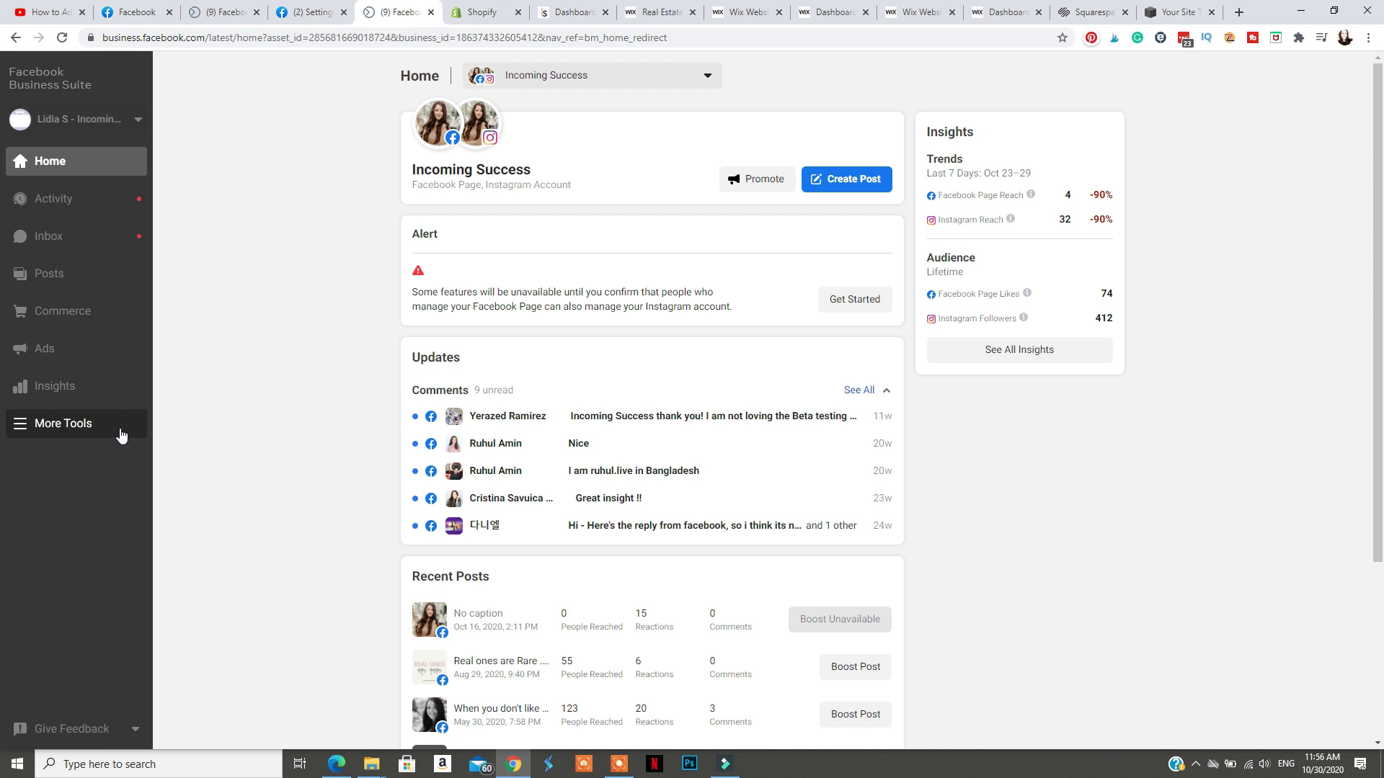
# Open Business Settings from the More Tools sidebar panel in a new tab
pyautogui.click(77, 426)
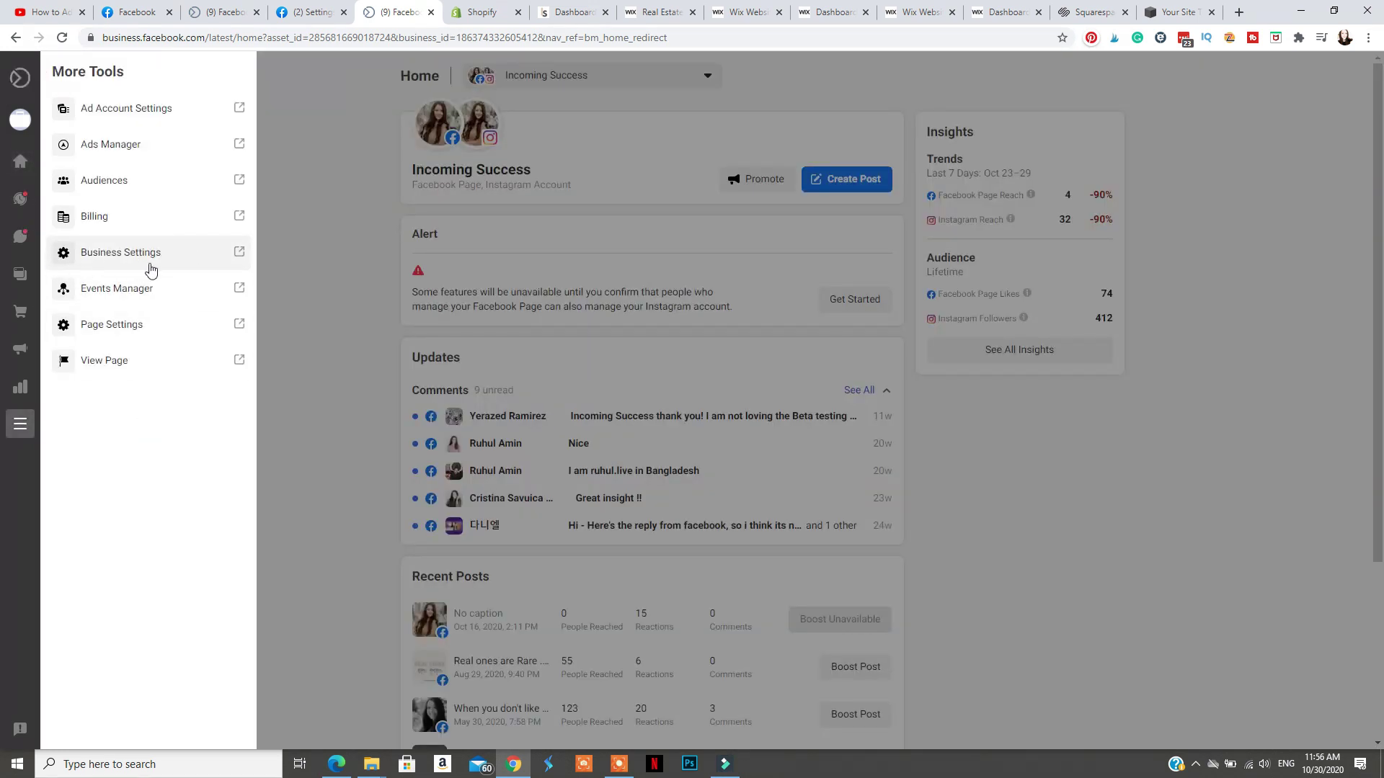
pyautogui.click(172, 259)
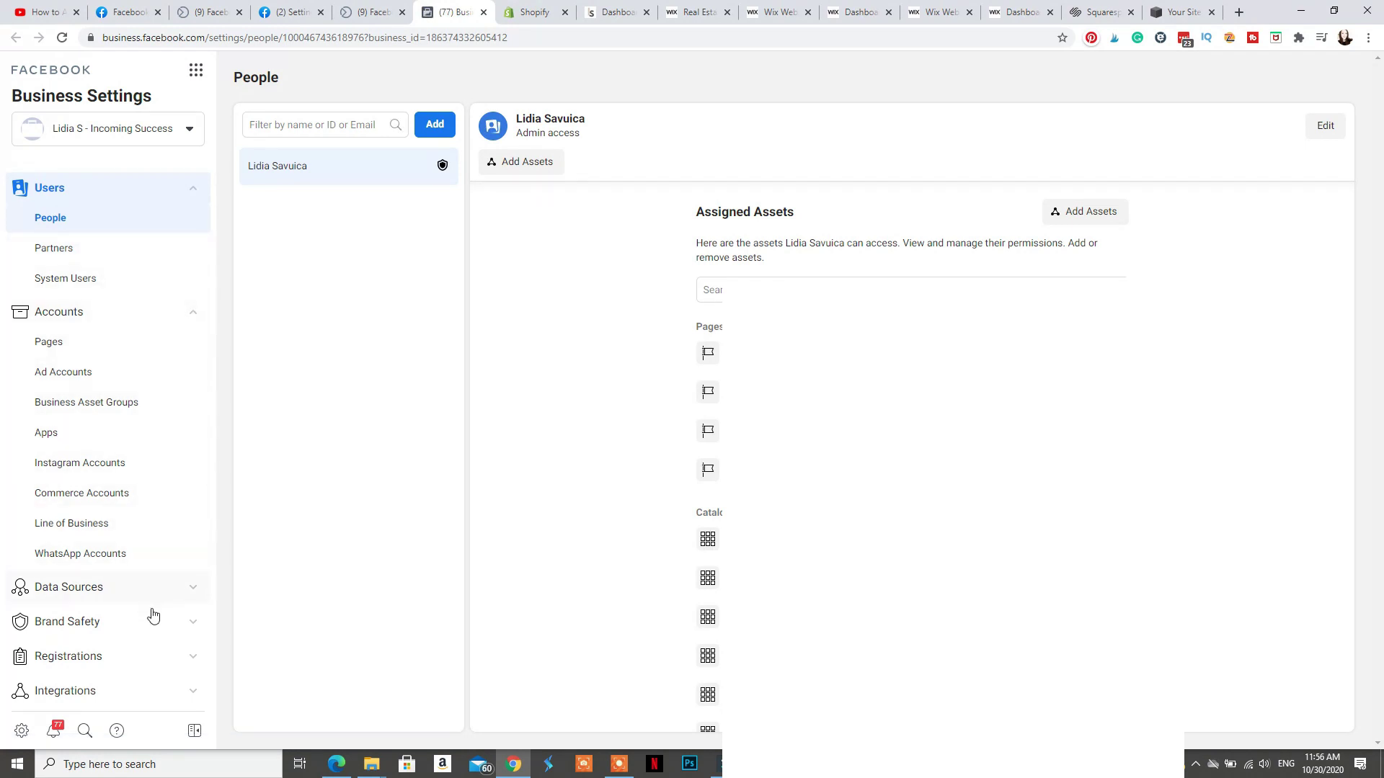
# Expand the Brand Safety section in the Business Settings sidebar
pyautogui.click(85, 624)
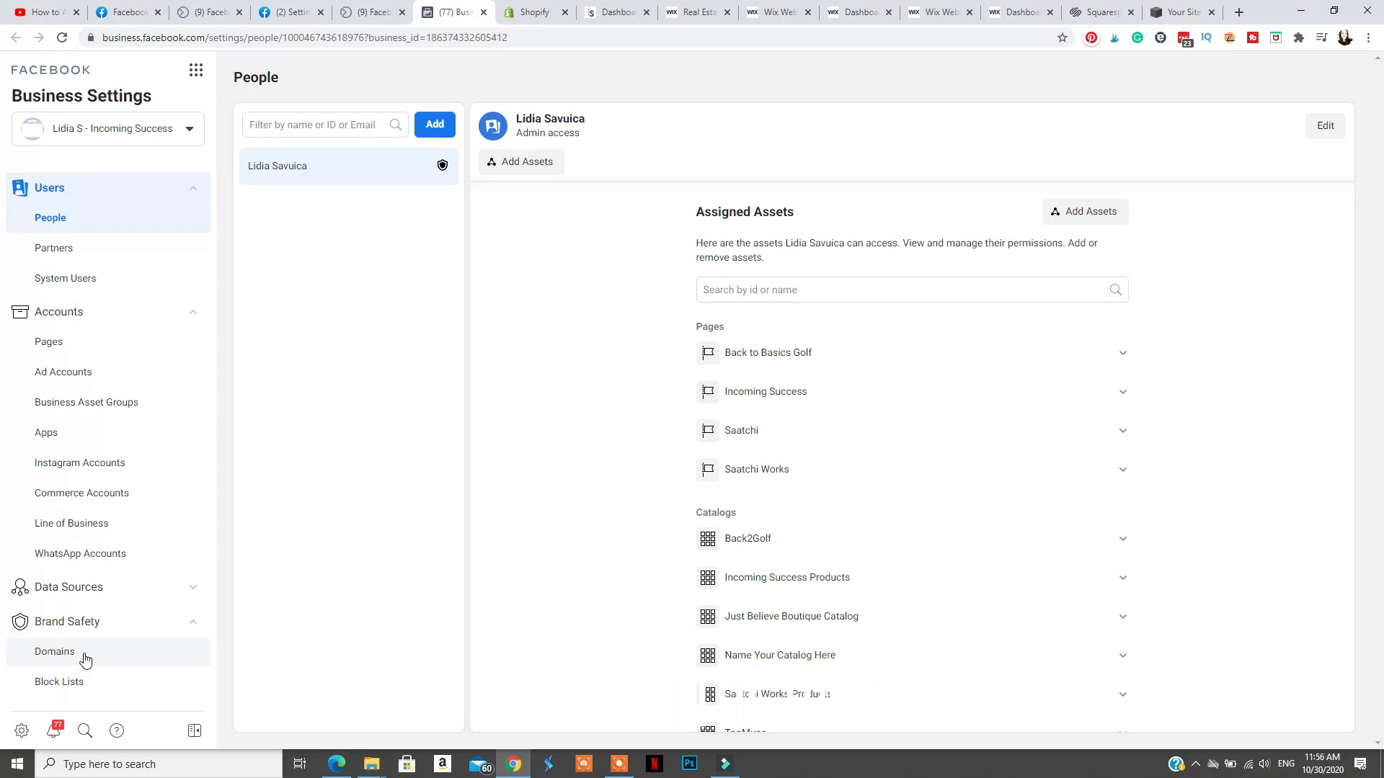
# Open the Domains page showing incomingsuccess.com as Verification Pending
pyautogui.click(85, 658)
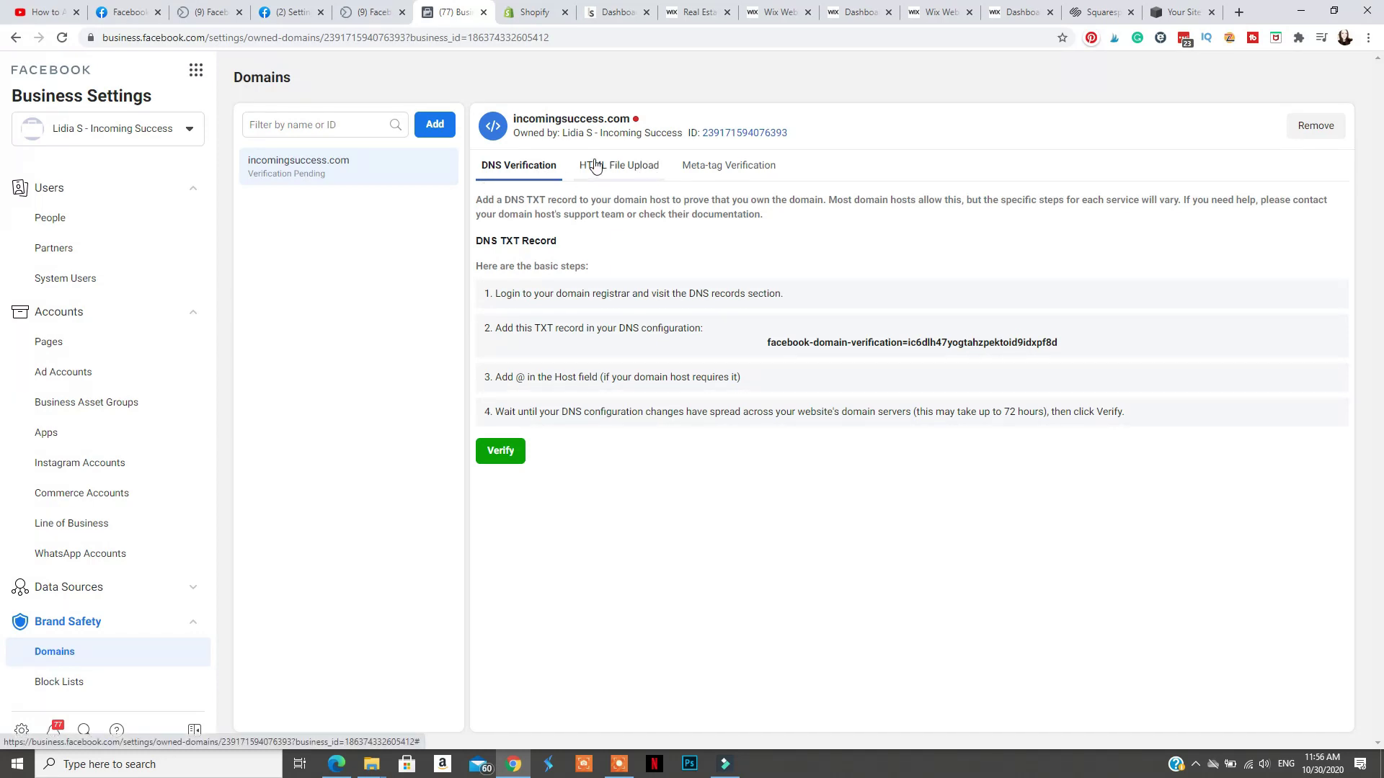
# Copy the meta-tag verification line for incomingsuccess.com
pyautogui.click(699, 172)
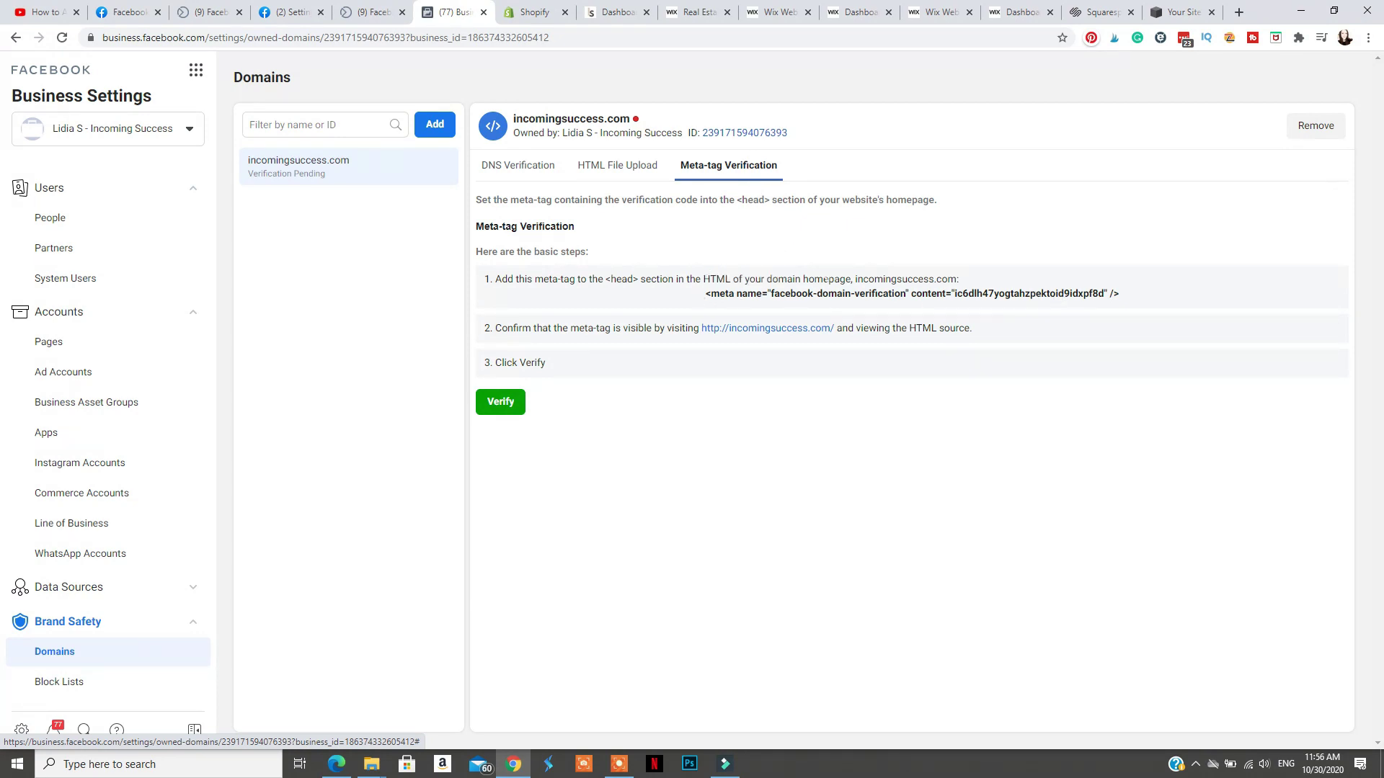
pyautogui.click(772, 300)
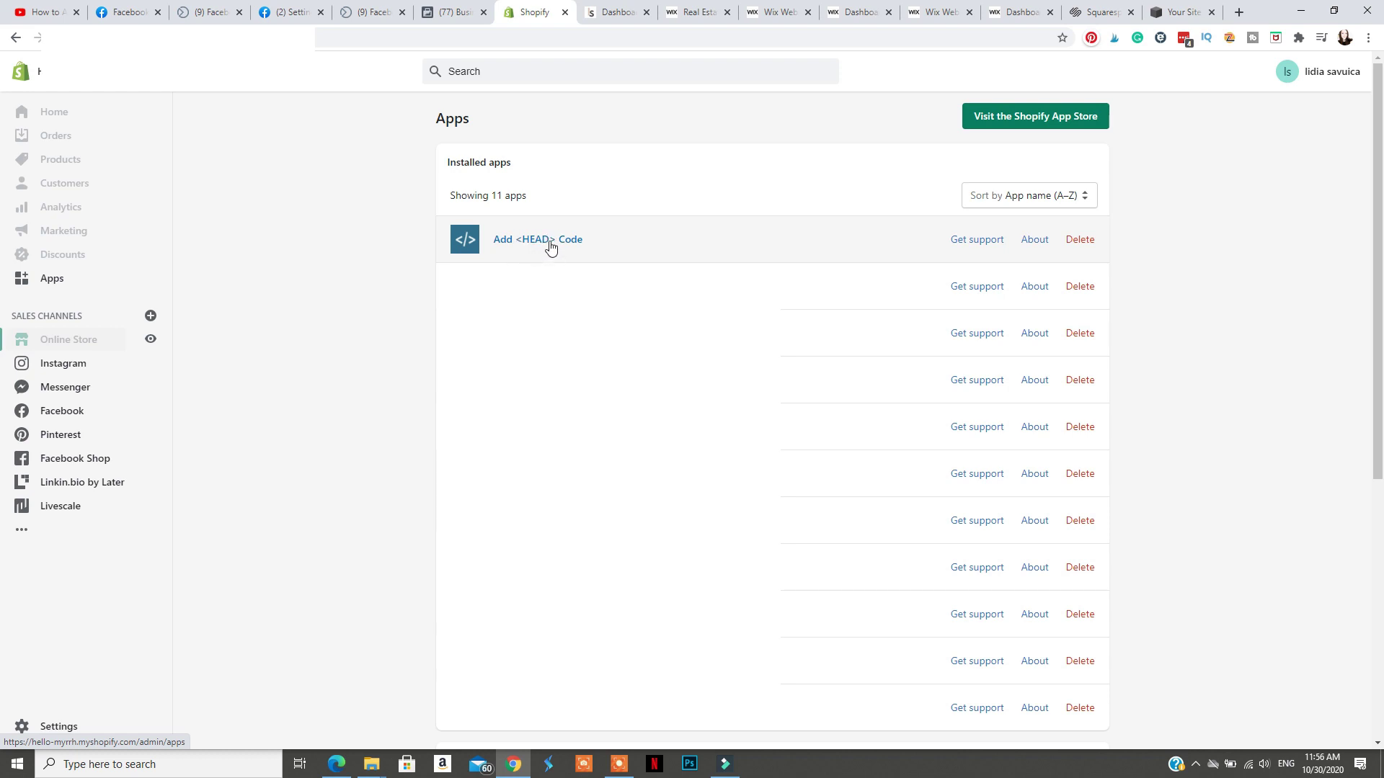
# Find Add <HEAD> Code by searching 'head' in the Shopify App Store and open it in the admin
pyautogui.click(1000, 117)
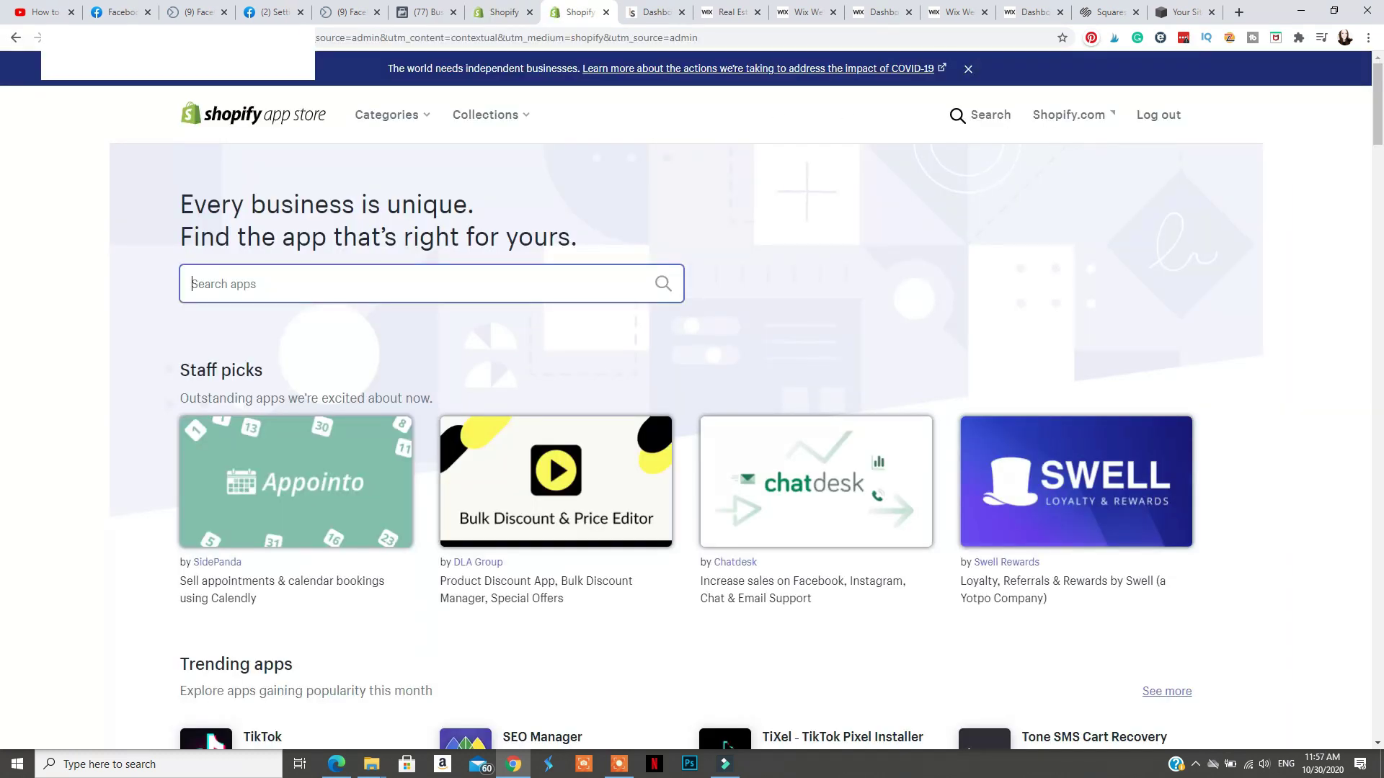
pyautogui.write('head')
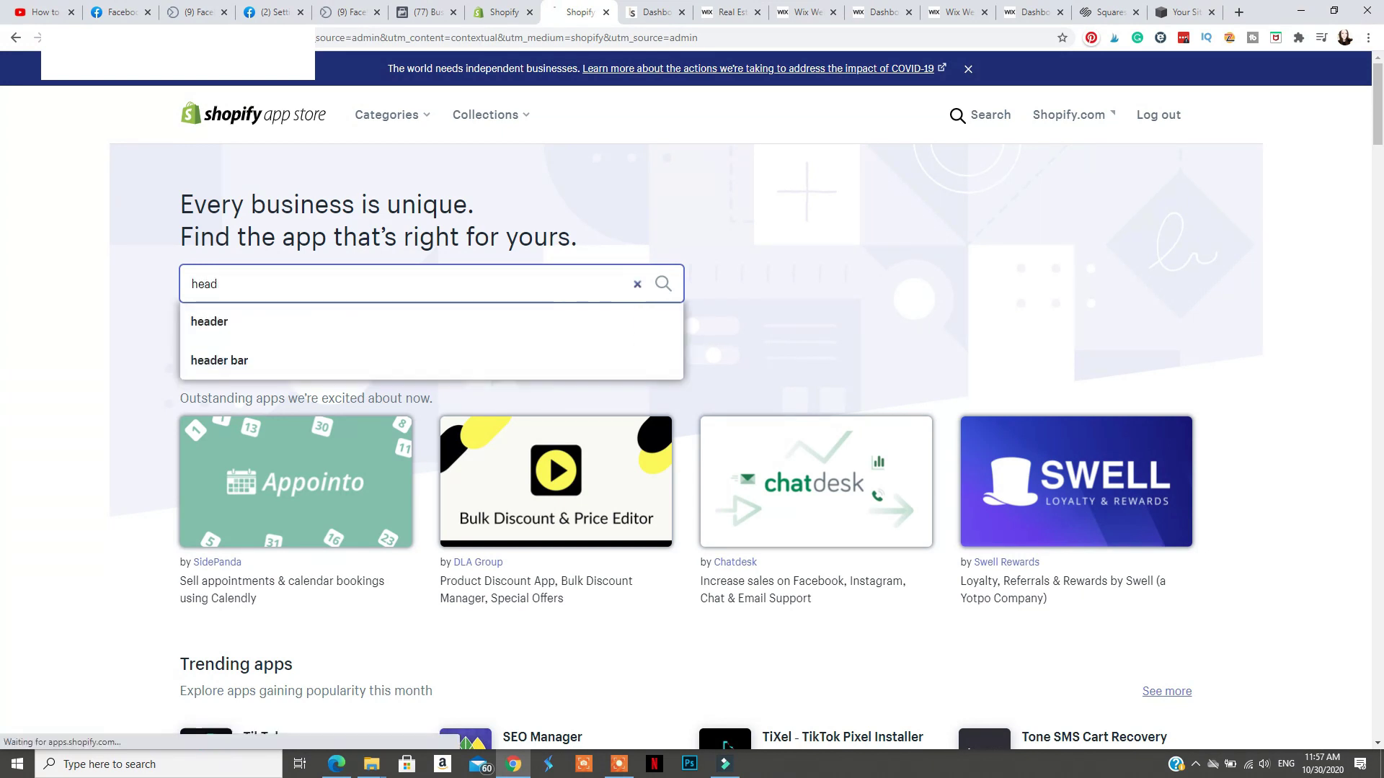
pyautogui.press('Return')
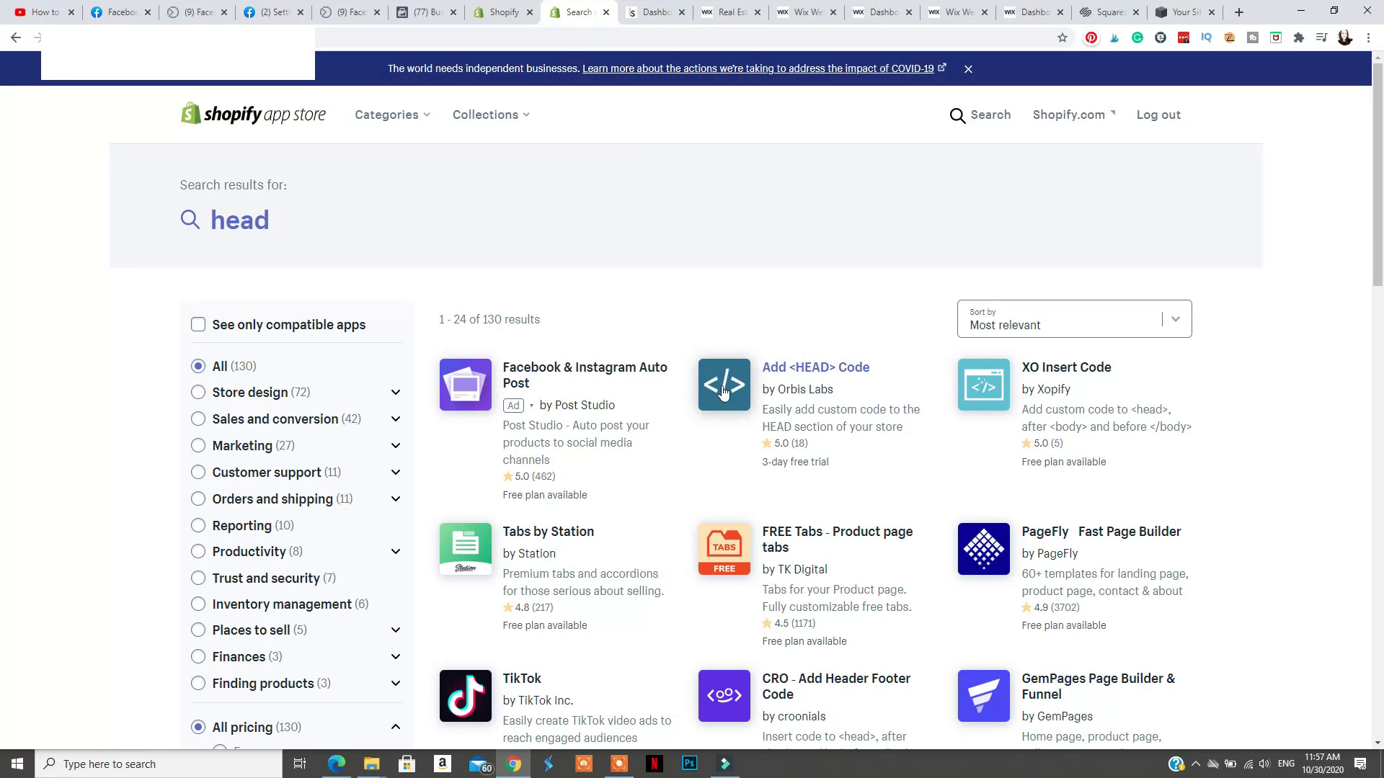
pyautogui.click(793, 434)
pyautogui.click(509, 10)
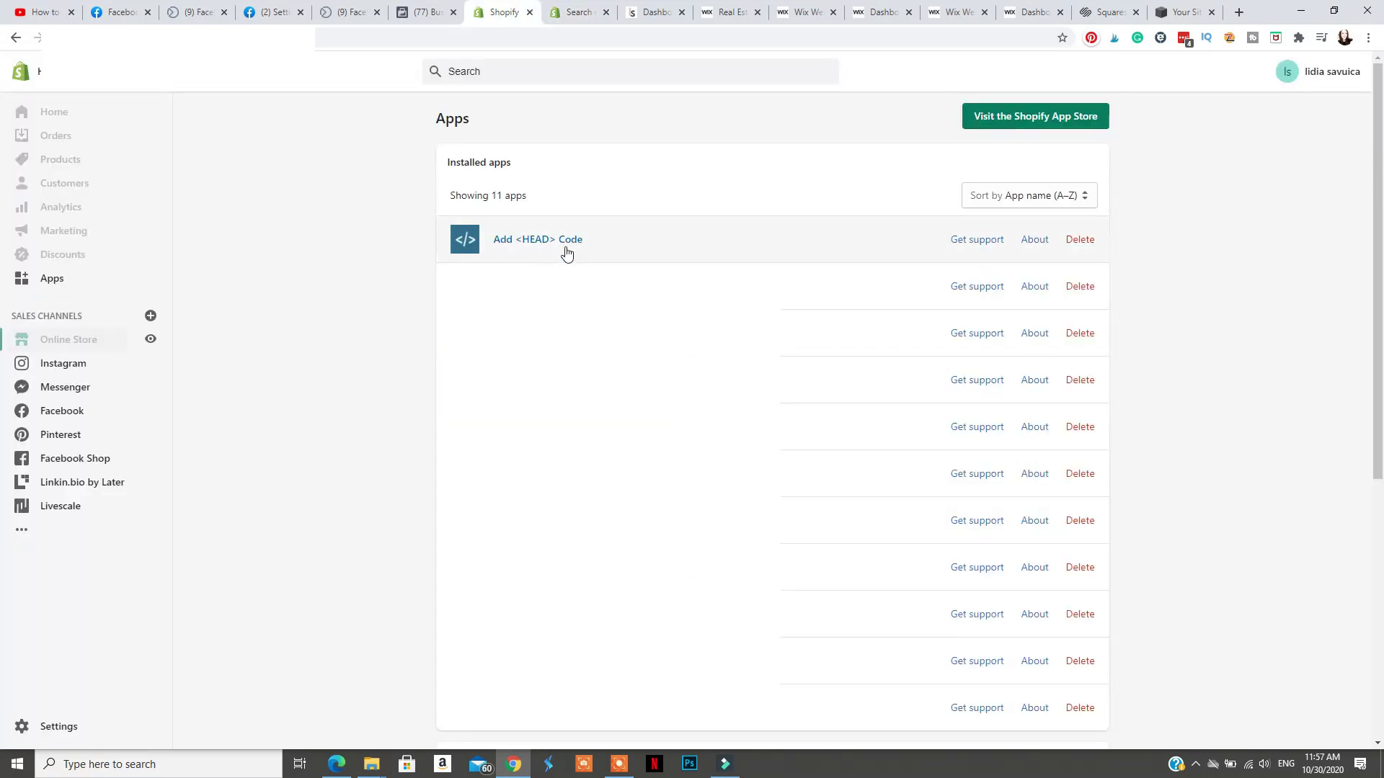
pyautogui.click(543, 245)
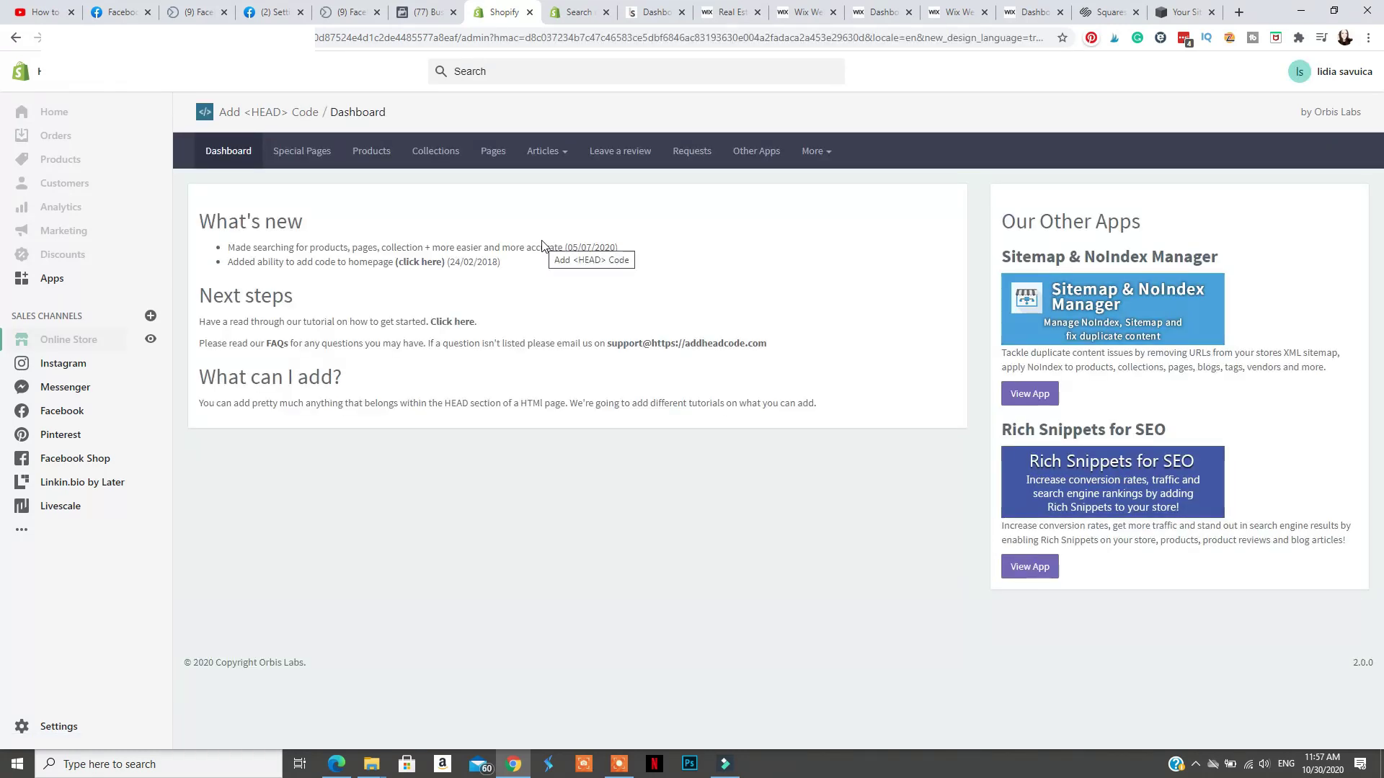
# Save the Facebook meta tag as head code for All pages/site wide under Special Pages
pyautogui.click(310, 153)
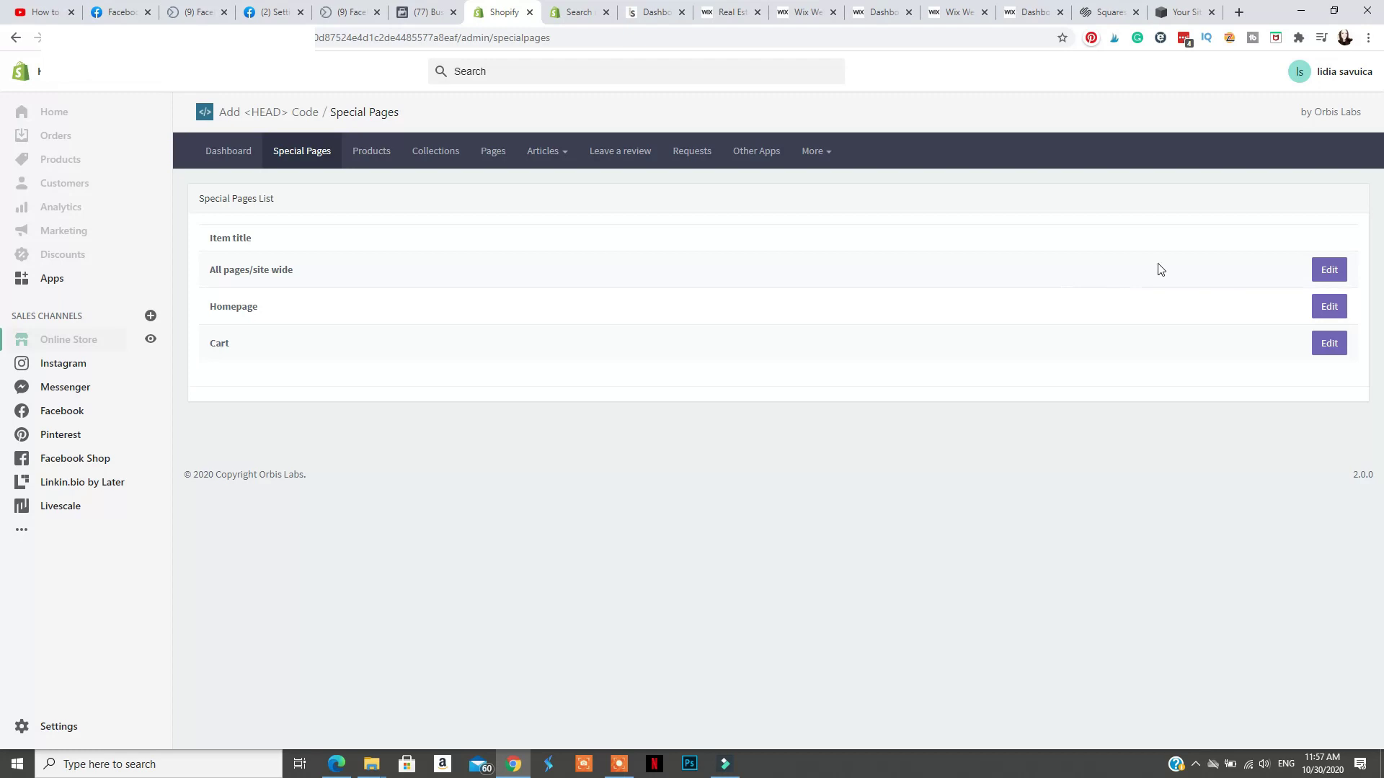
pyautogui.click(1322, 269)
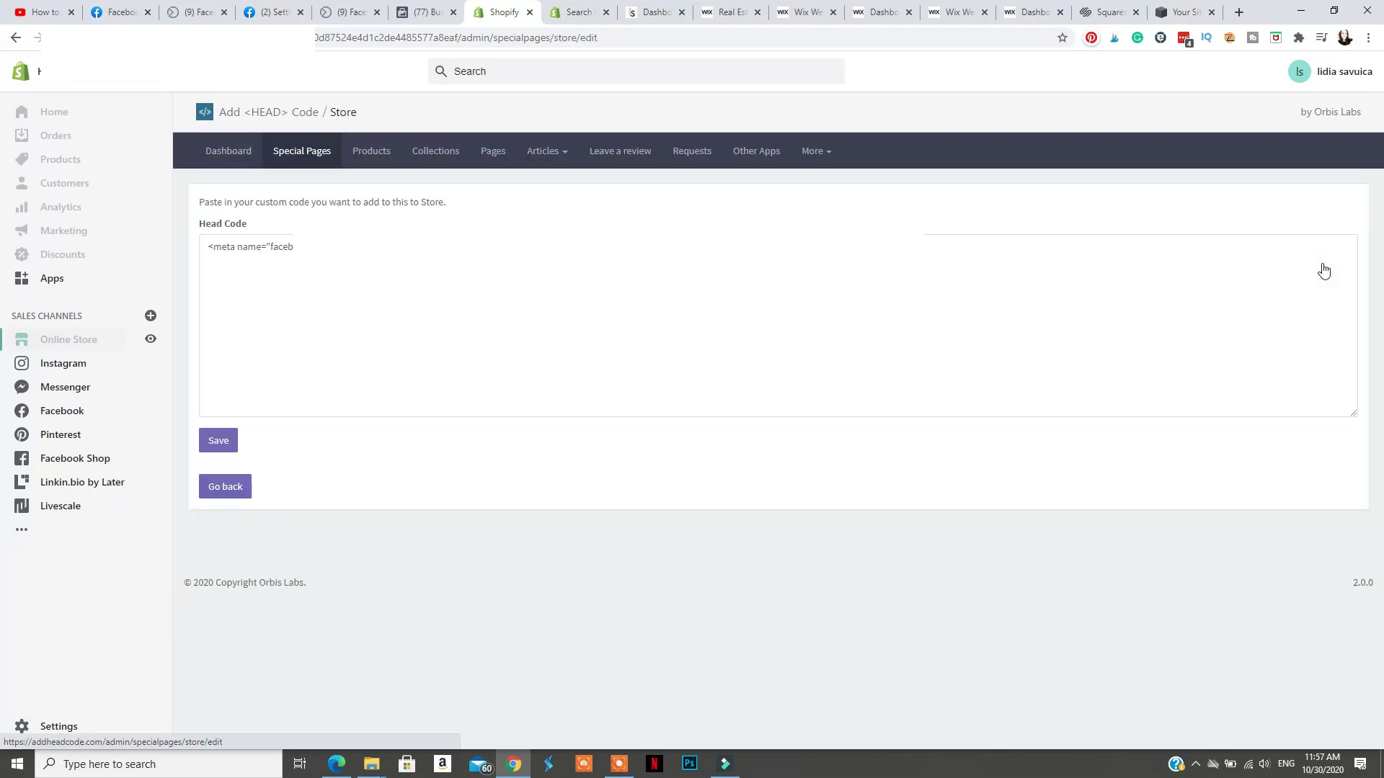
pyautogui.click(227, 448)
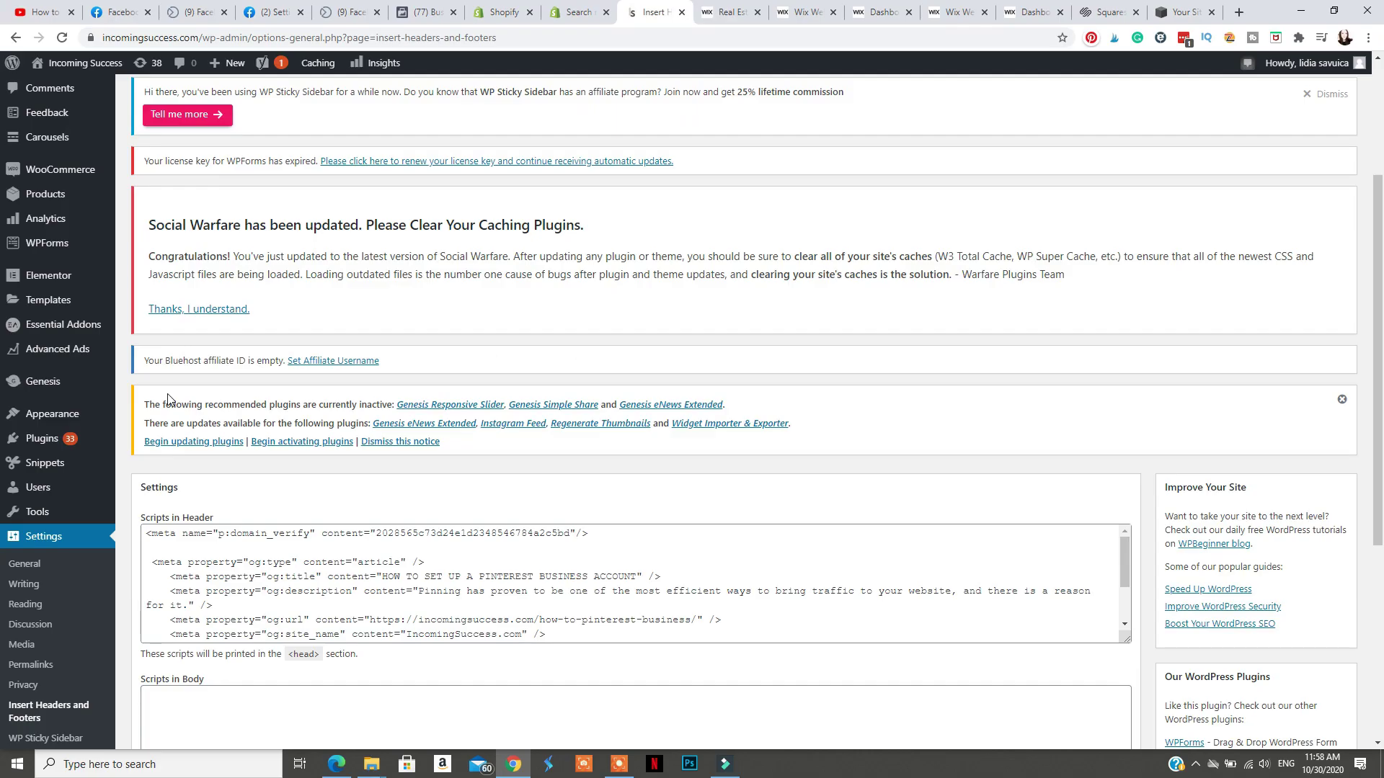
# Append the Facebook verification meta tag to WordPress's Scripts in Header and save
pyautogui.scroll(-3, 166, 404)
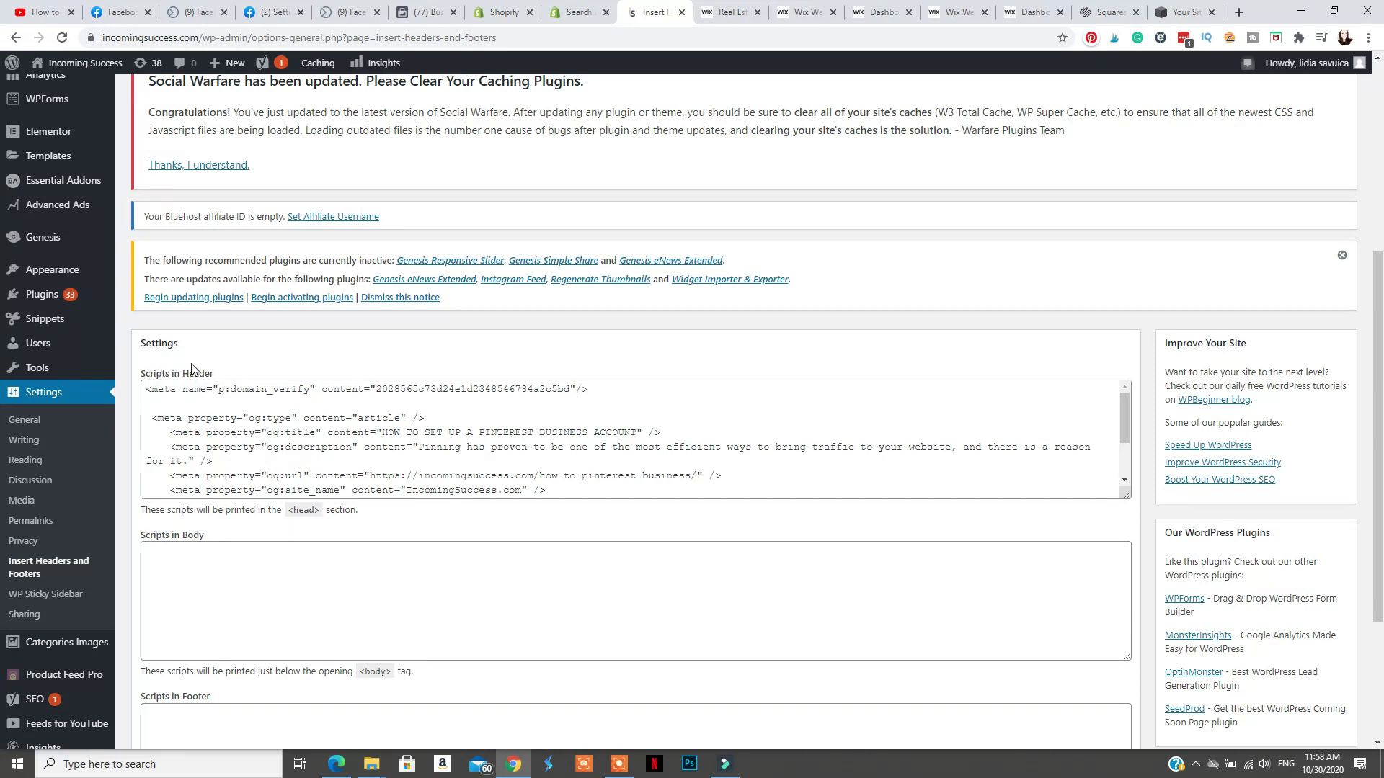
pyautogui.scroll(-3, 635, 440)
pyautogui.click(289, 493)
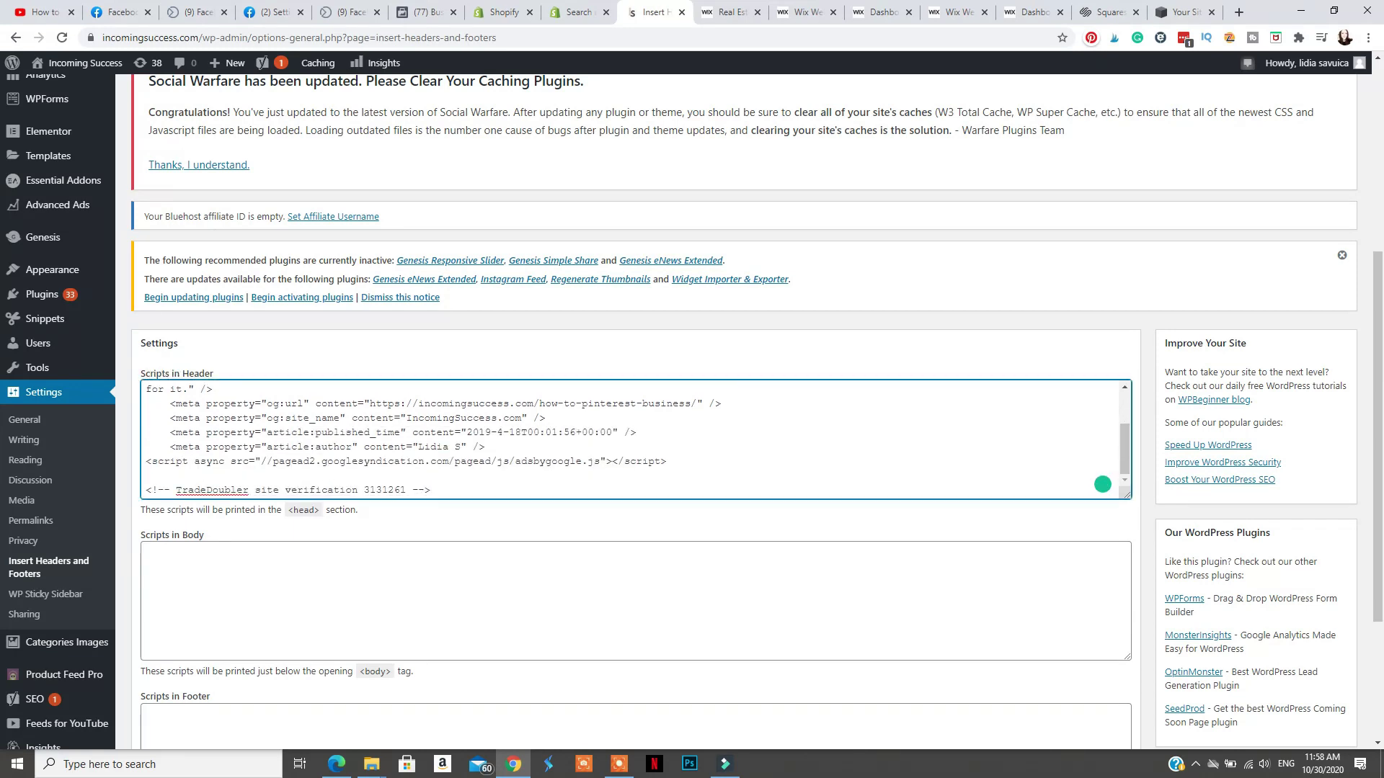
pyautogui.scroll(-1, 634, 439)
pyautogui.write('<meta name="facebook-domain-verification" content="ic6dlh47yogtahzpektoid9idxpf8d" />')
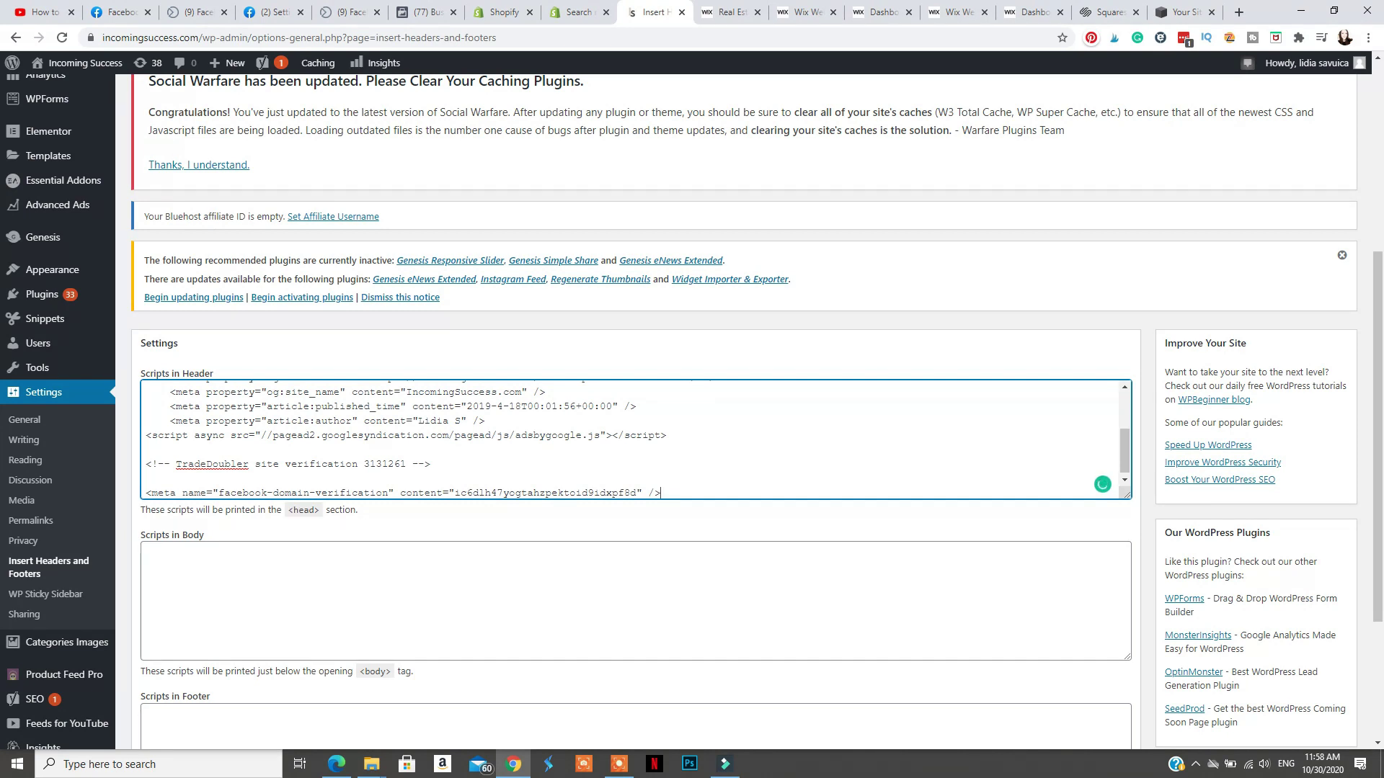
pyautogui.scroll(-3, 634, 411)
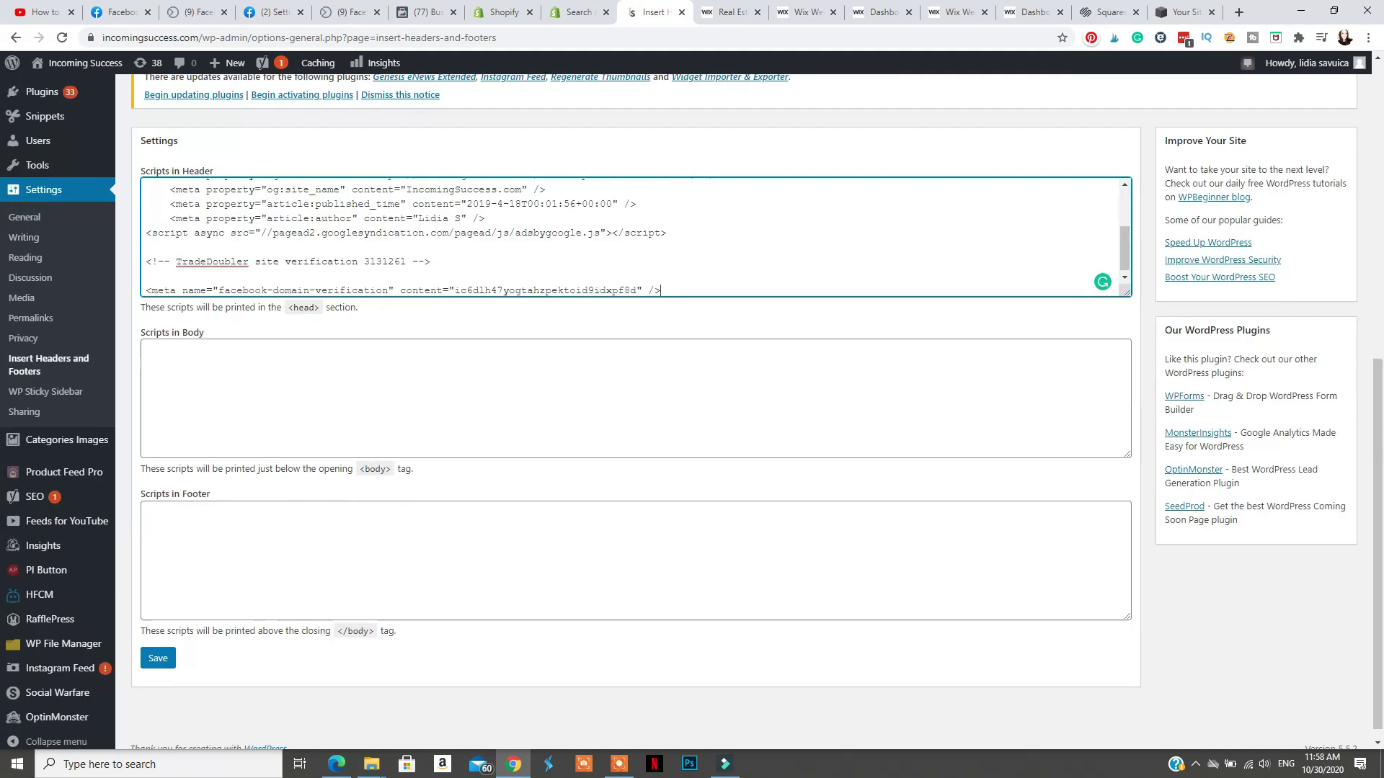
pyautogui.click(156, 645)
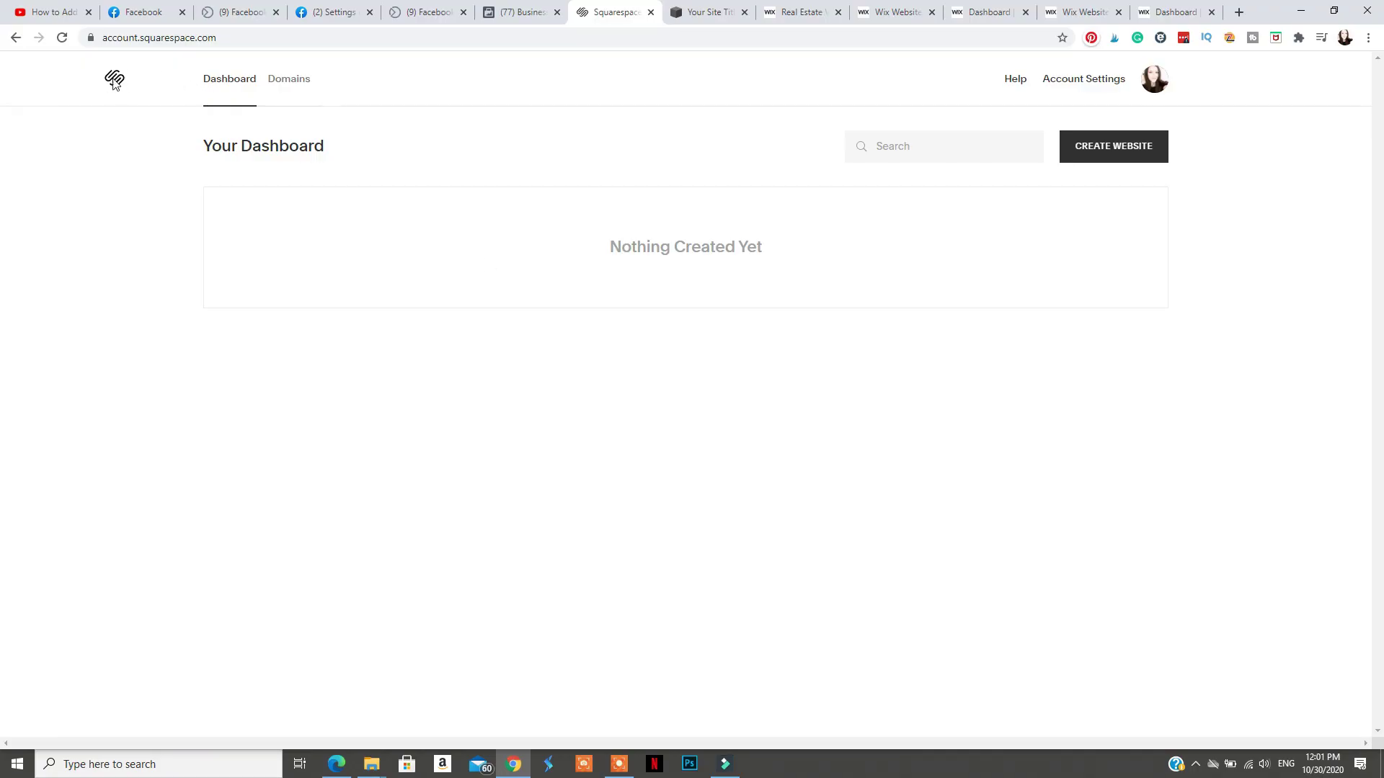
# Open the test site's Settings > Advanced > Code Injection page in Squarespace
pyautogui.click(679, 16)
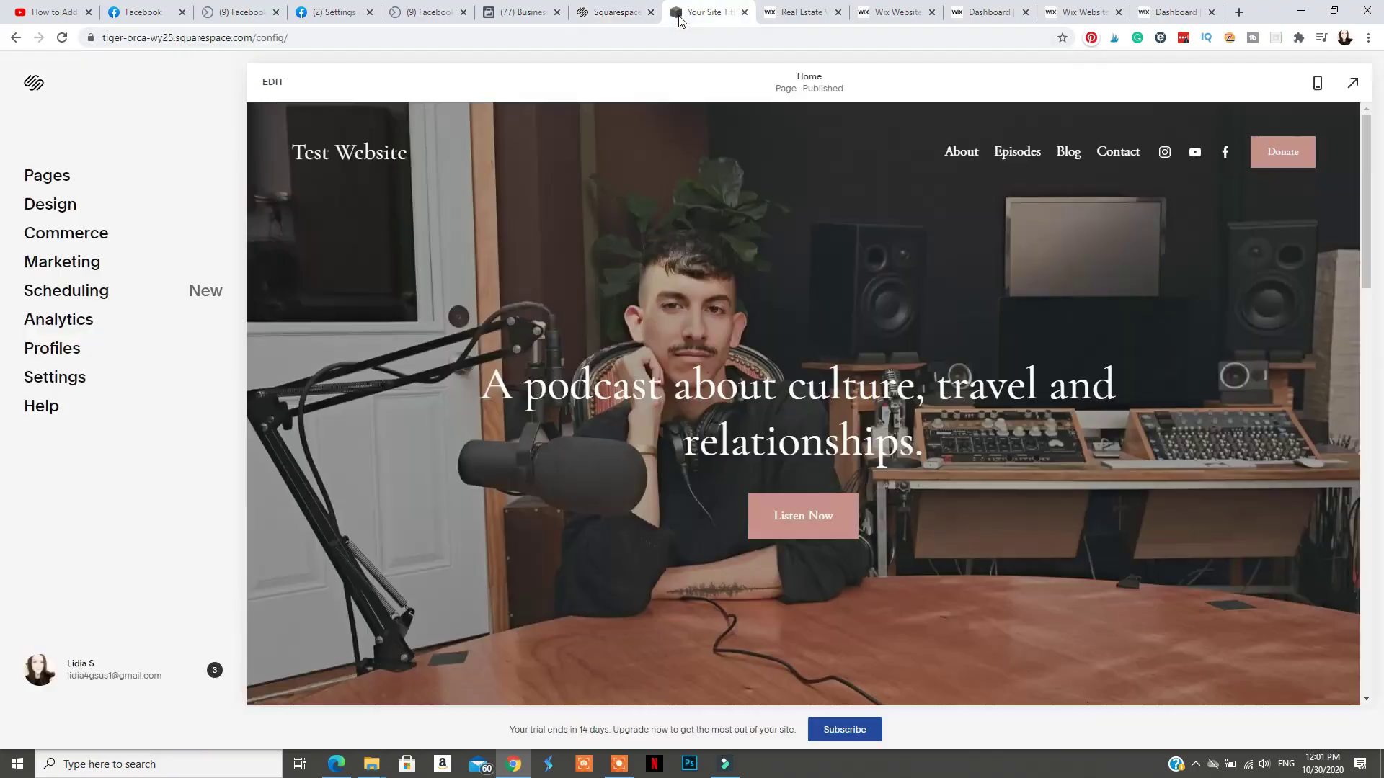
pyautogui.click(78, 378)
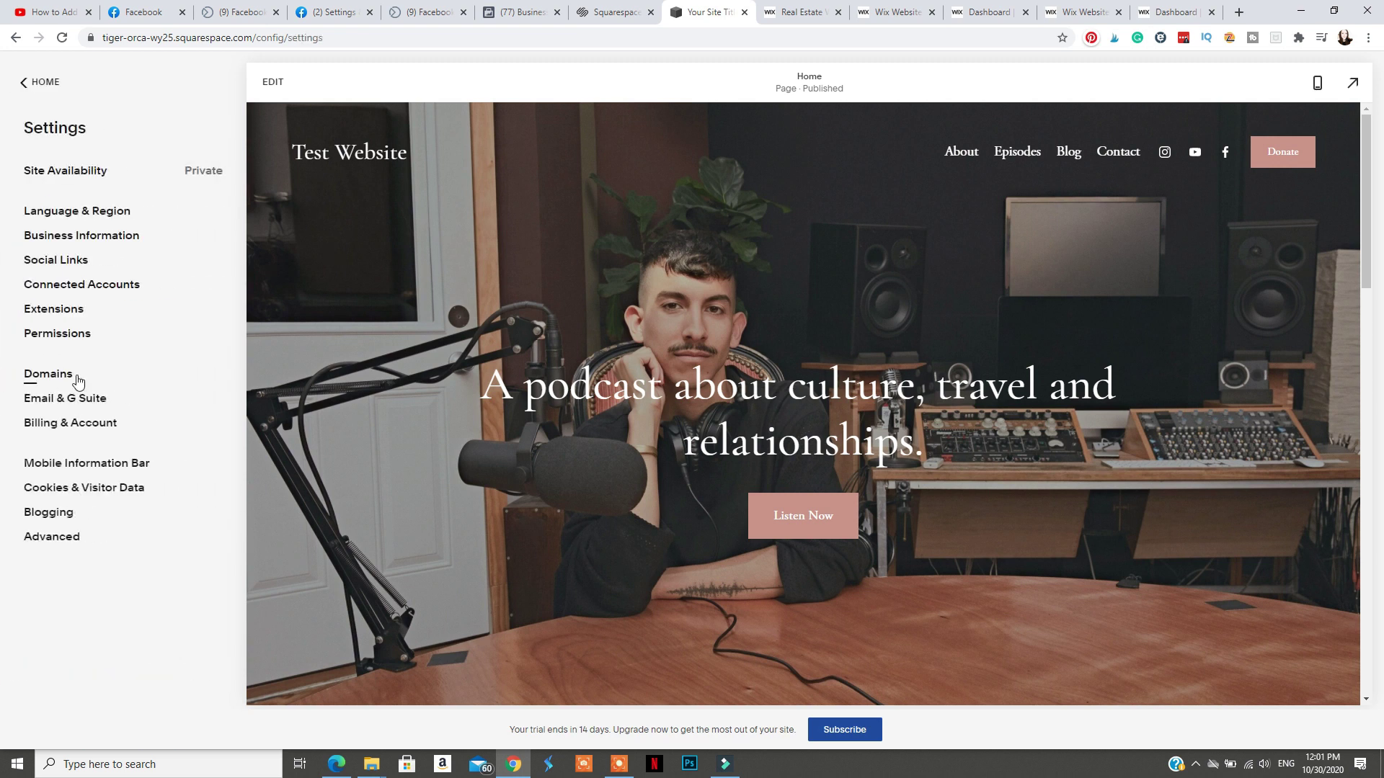
pyautogui.click(54, 540)
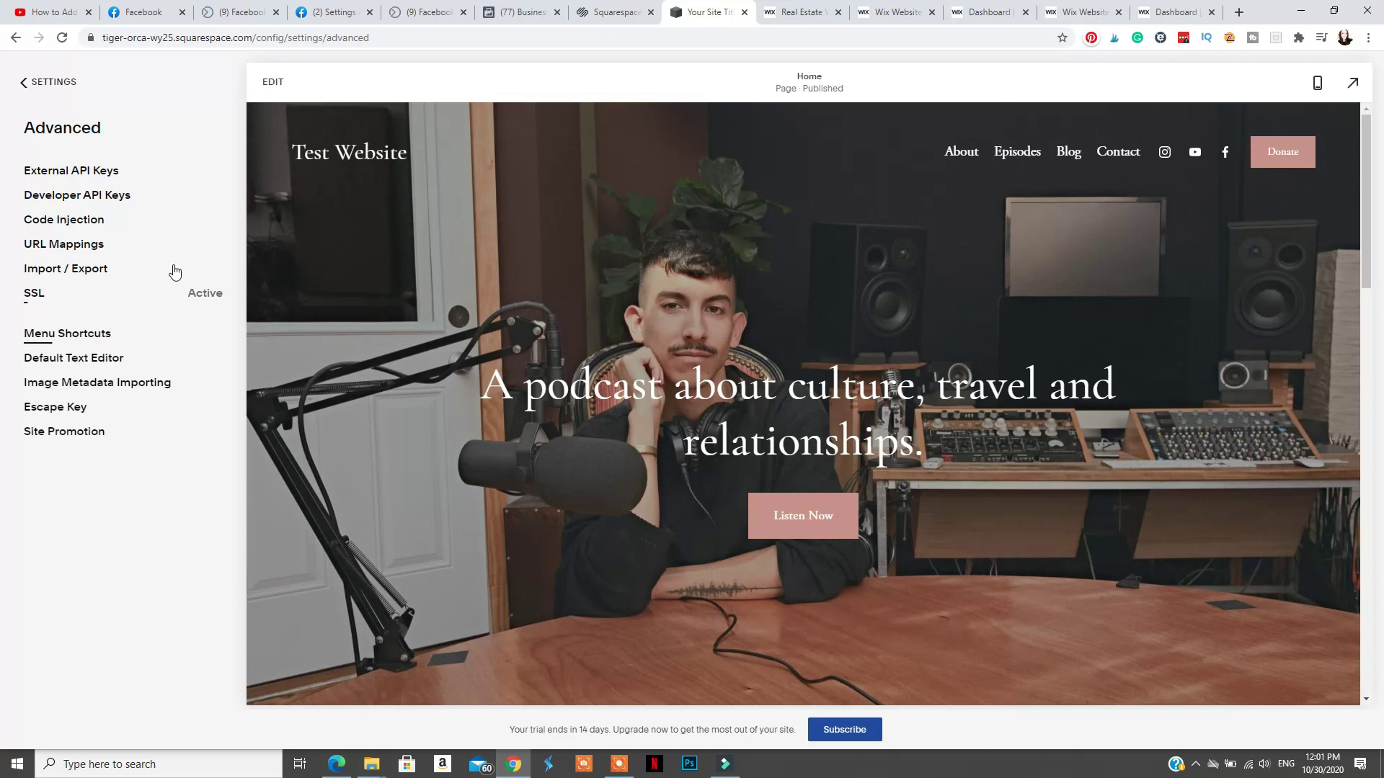
pyautogui.click(73, 227)
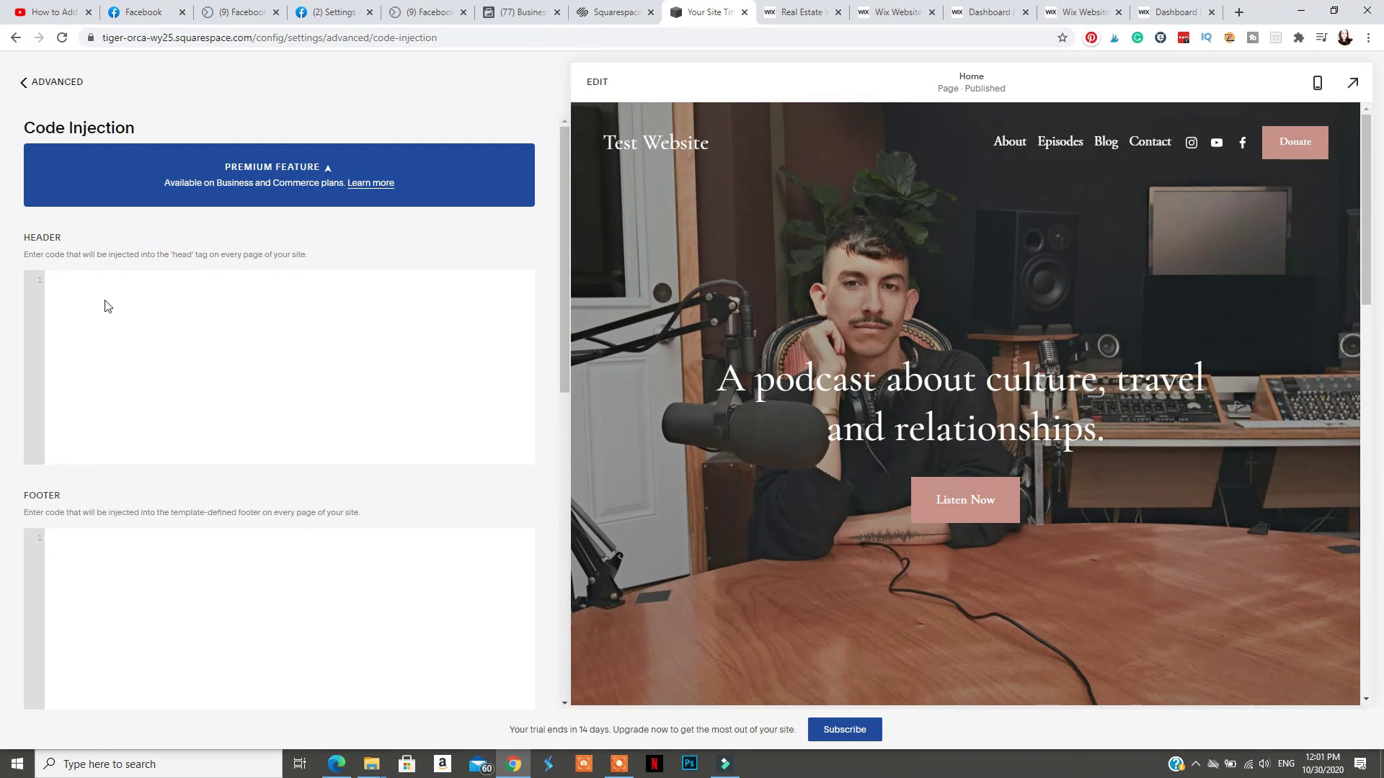
# Paste the Facebook verification meta tag into the Header code box and save
pyautogui.moveTo(172, 254); pyautogui.dragTo(307, 255)
pyautogui.click(74, 288)
pyautogui.rightClick(74, 288)
pyautogui.click(119, 394)
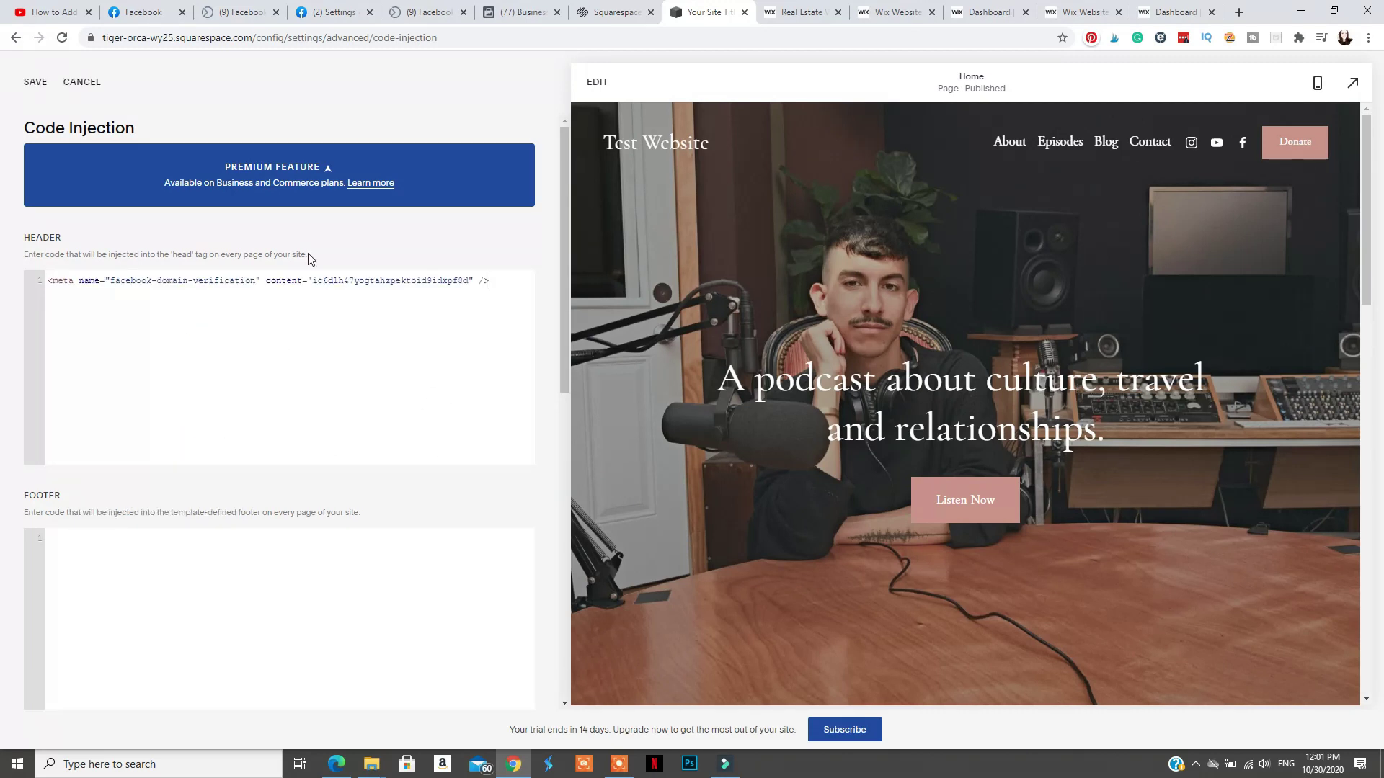
pyautogui.click(34, 82)
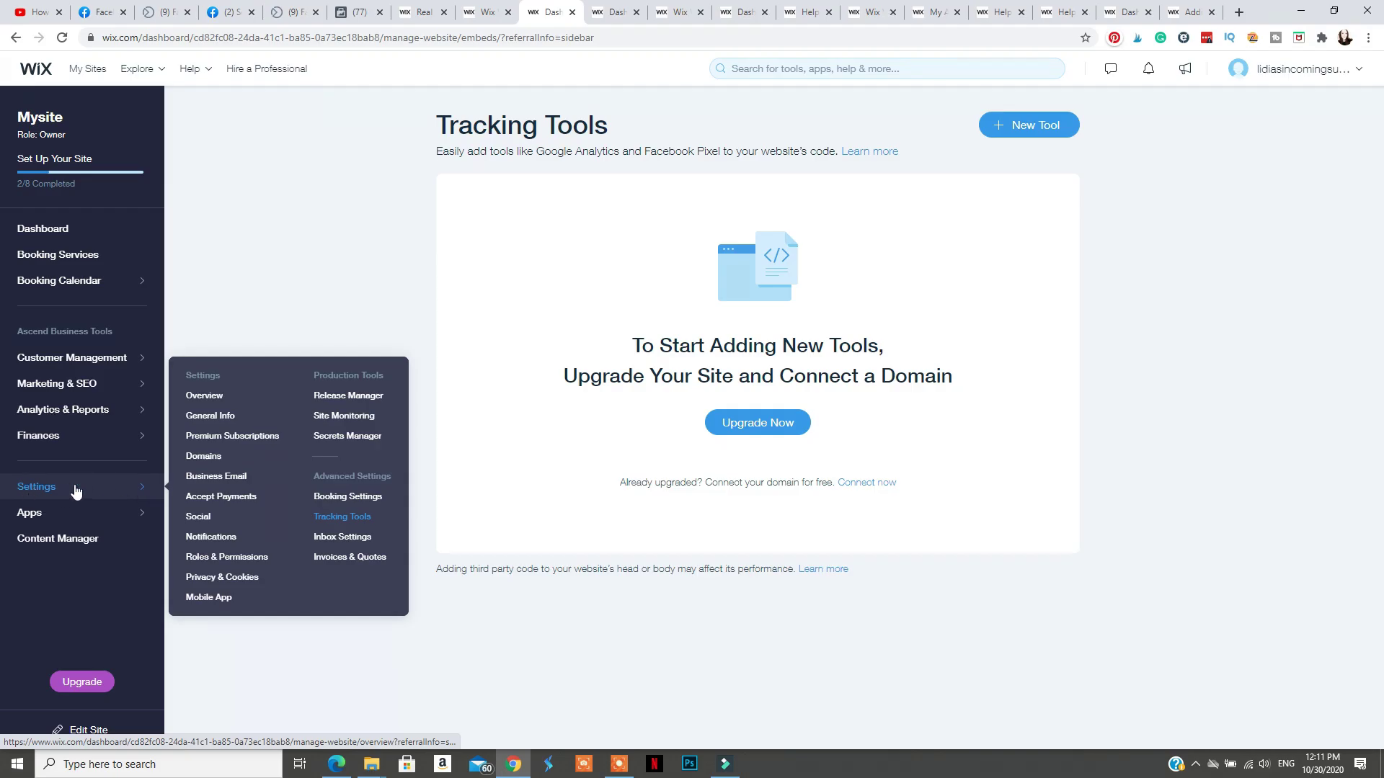
# Open Wix Settings > Advanced Settings > Tracking Tools and review the custom code help article
pyautogui.click(75, 486)
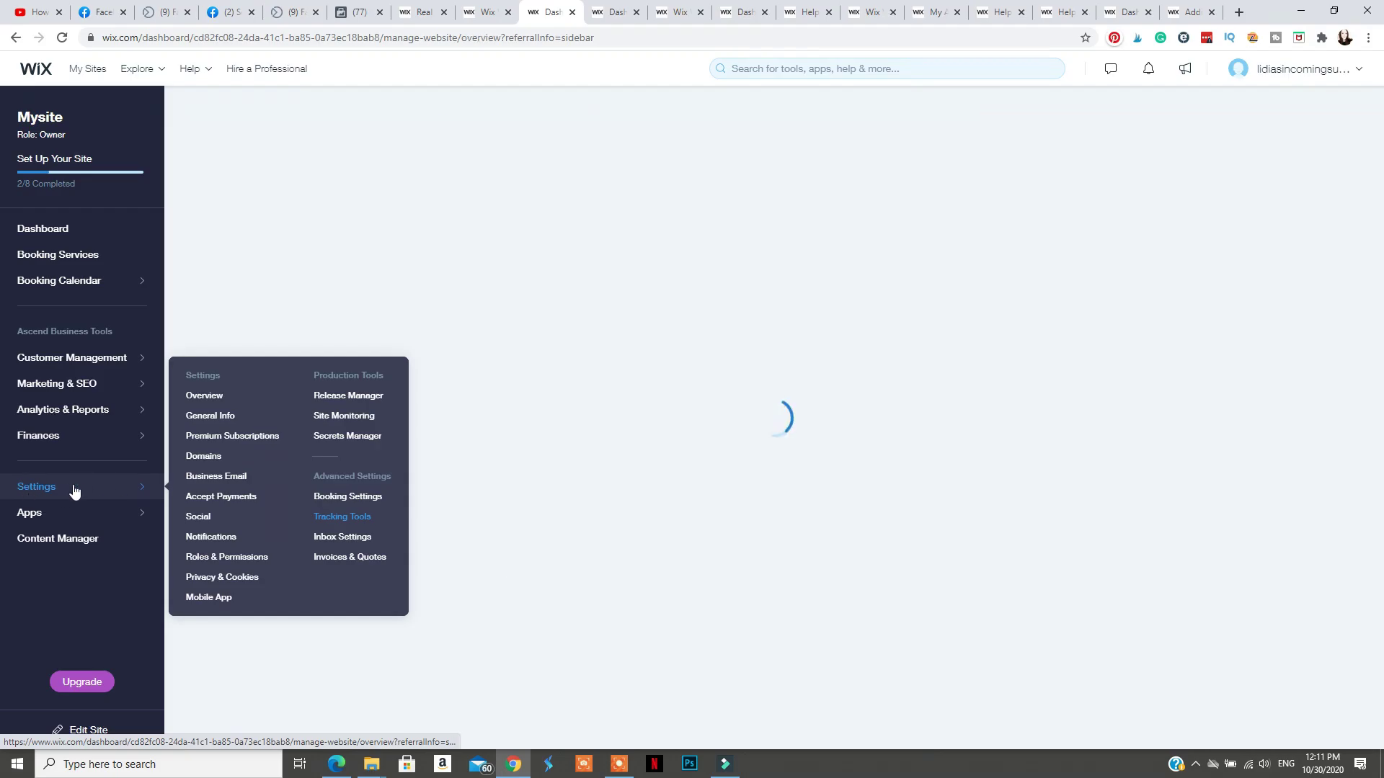
pyautogui.scroll(-3, 145, 512)
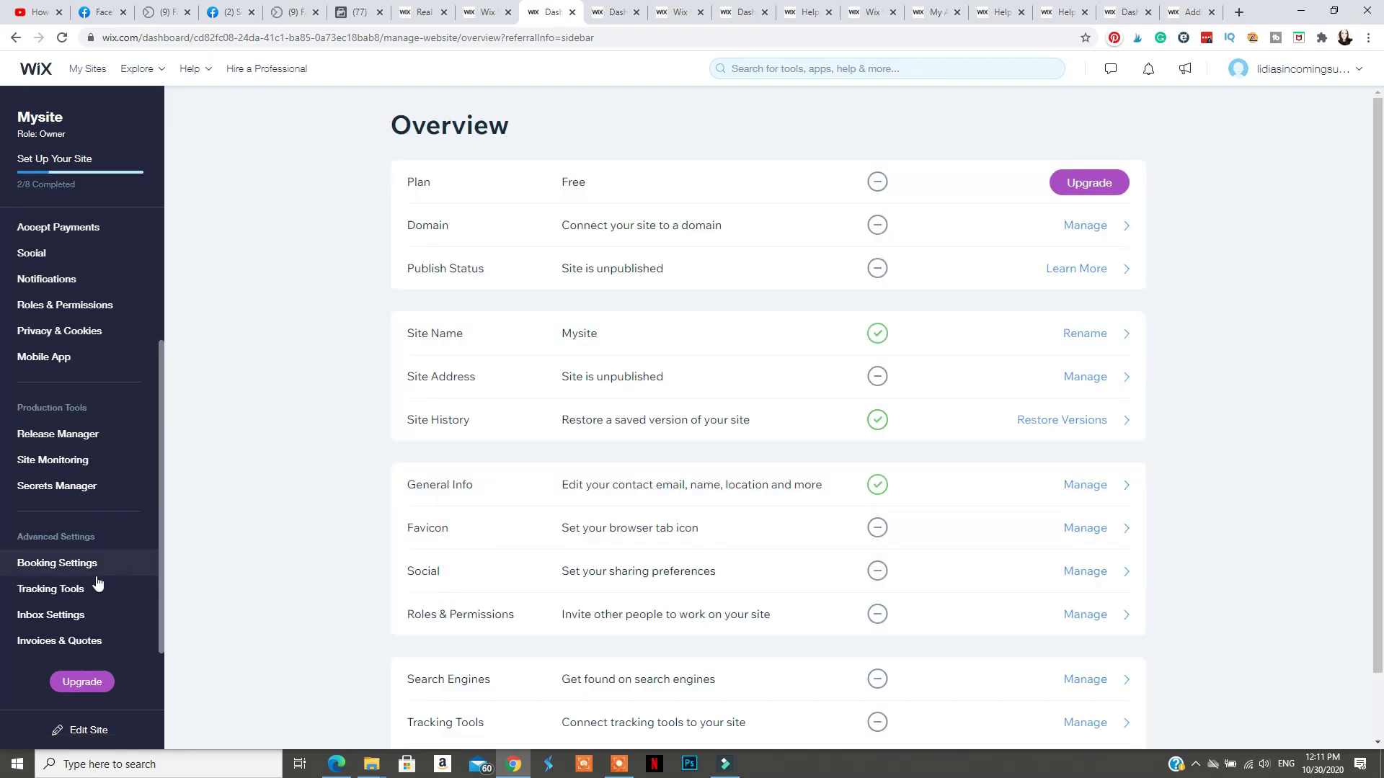
pyautogui.click(45, 591)
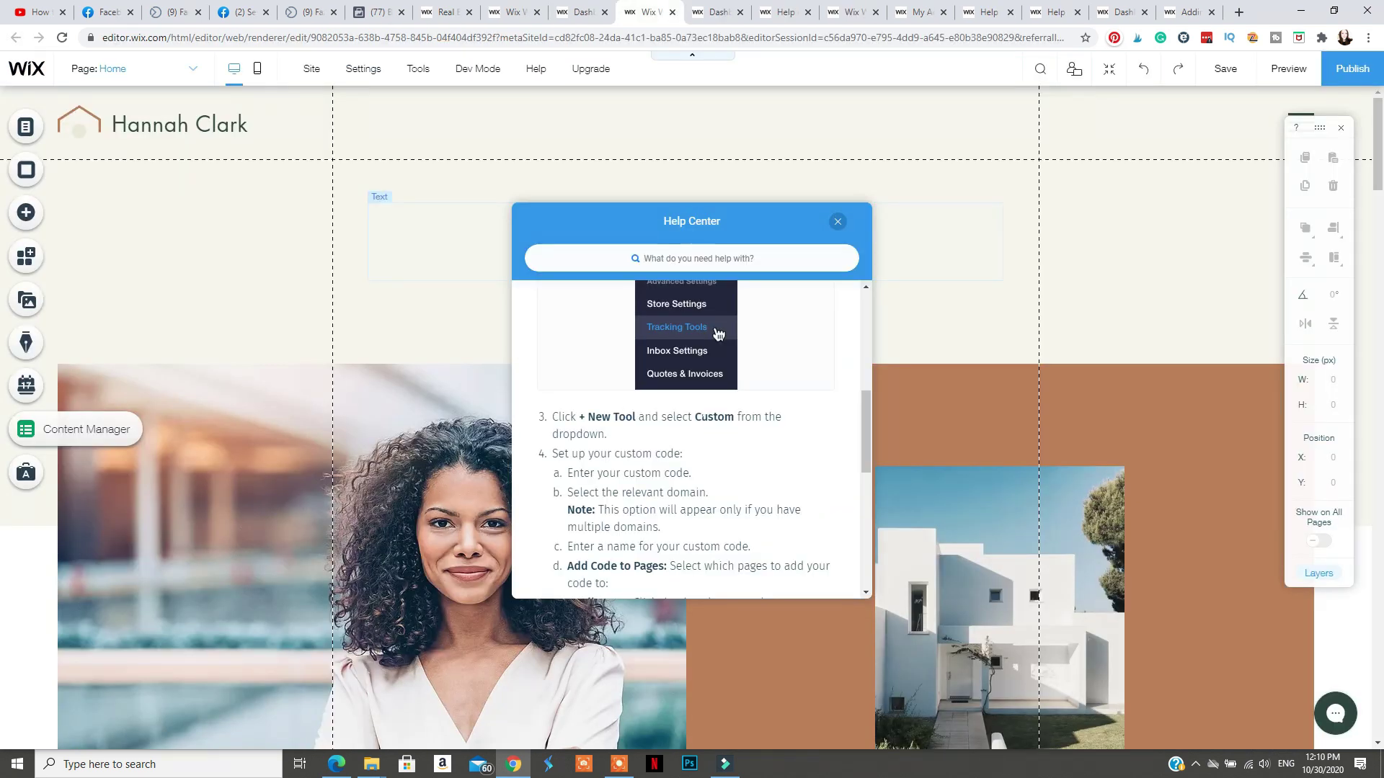
pyautogui.moveTo(860, 417); pyautogui.dragTo(853, 520)
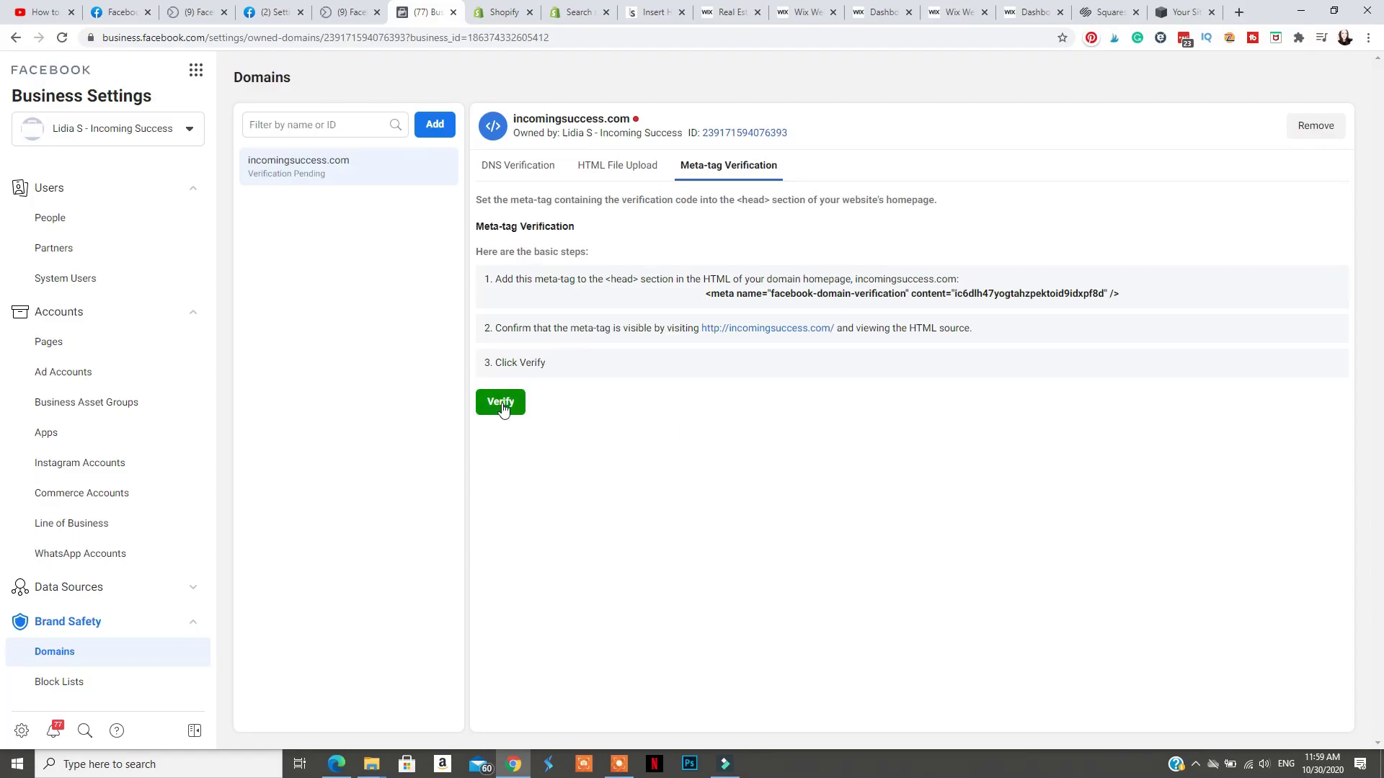
pyautogui.click(505, 405)
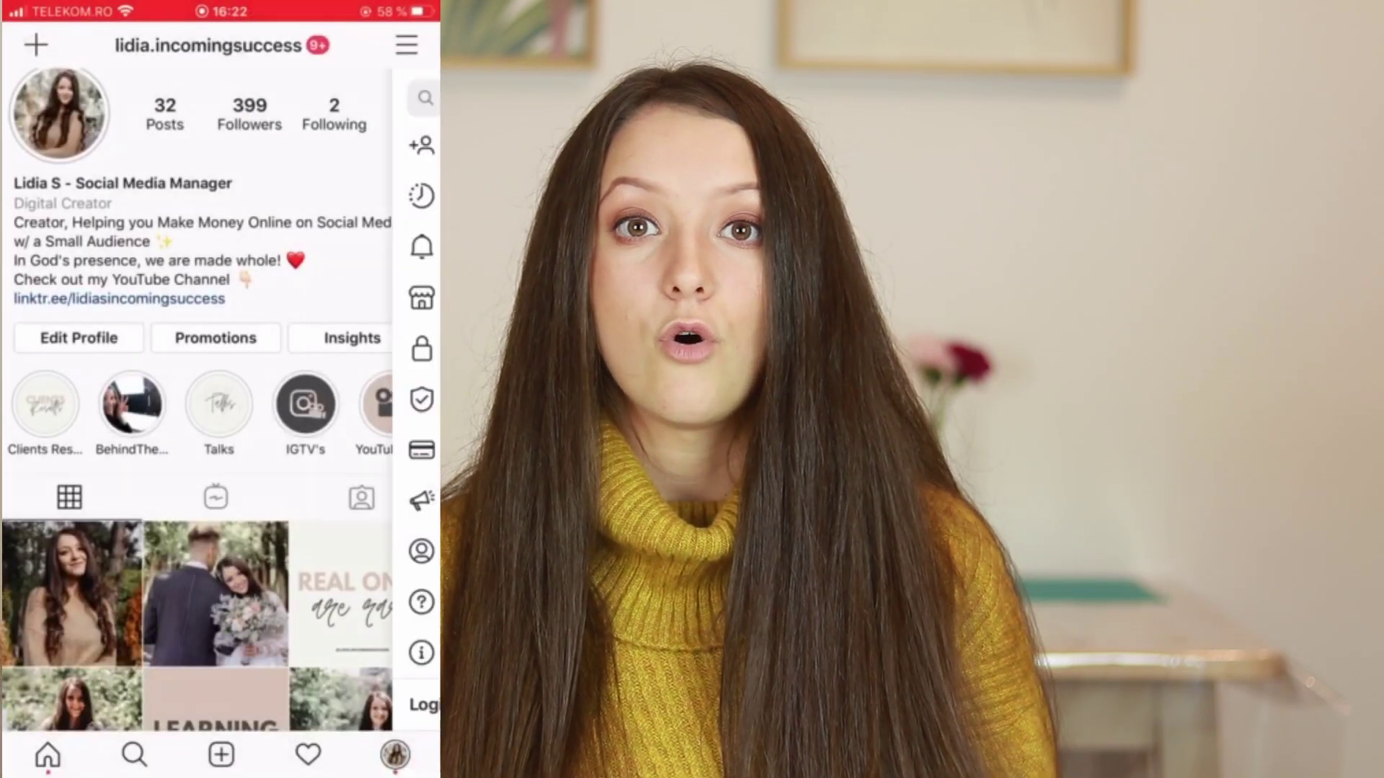
# Start Instagram Shopping setup from Business settings and connect the Facebook account
pyautogui.click(92, 298)
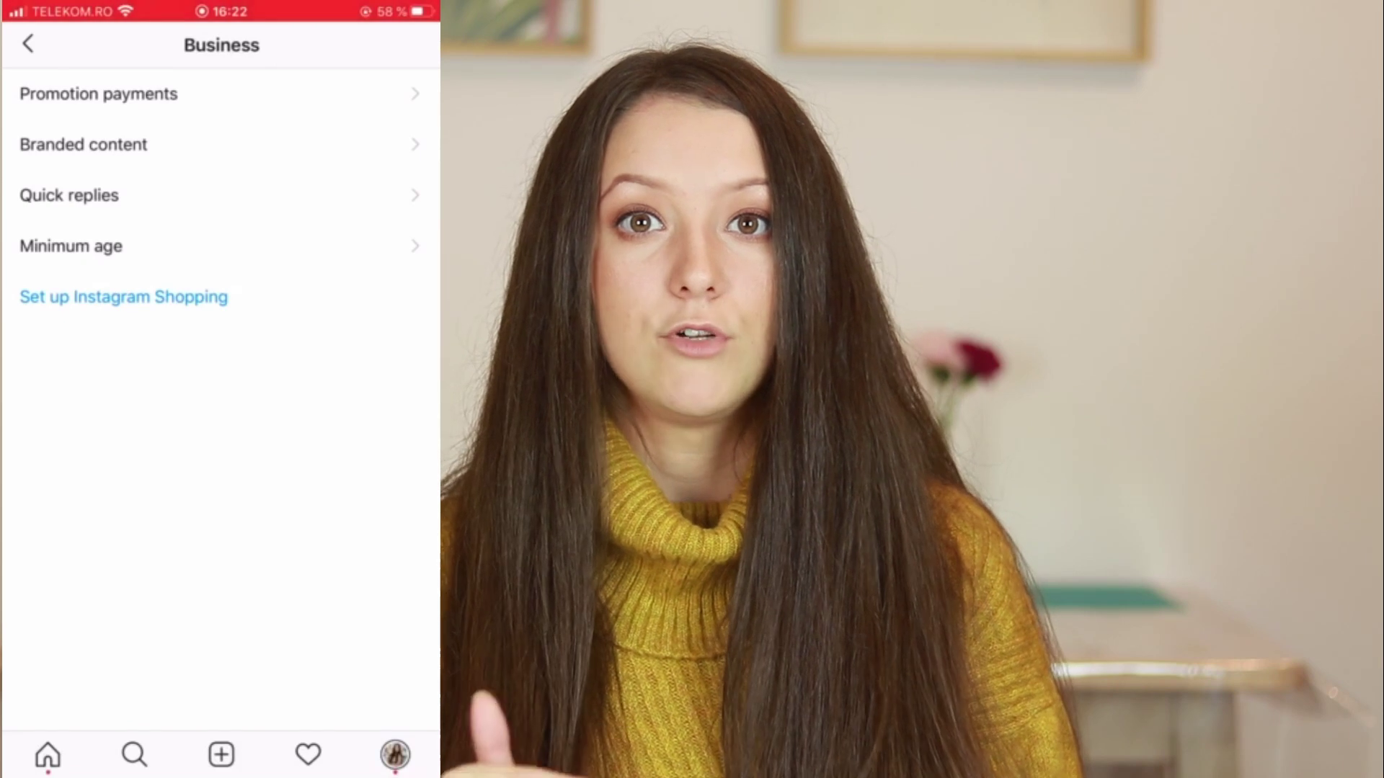
pyautogui.click(123, 297)
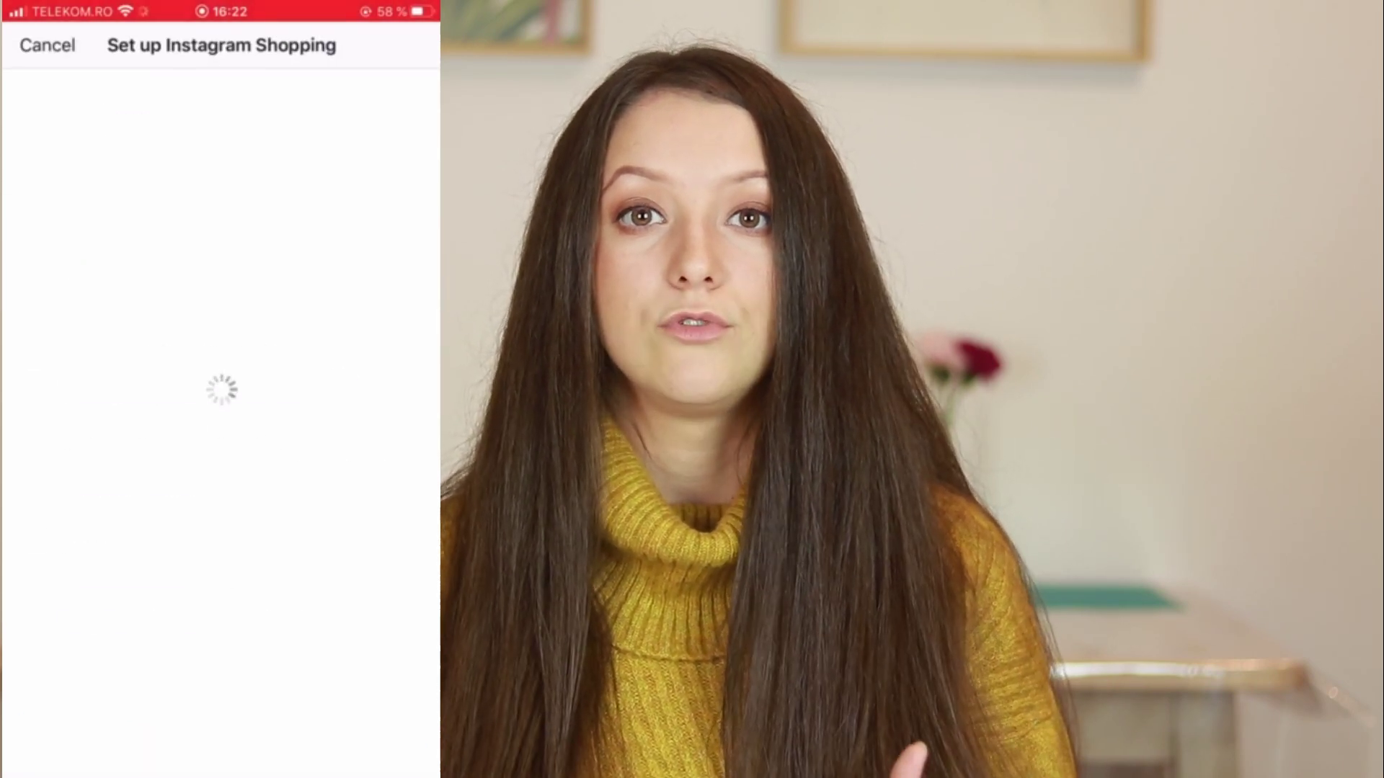
pyautogui.click(221, 738)
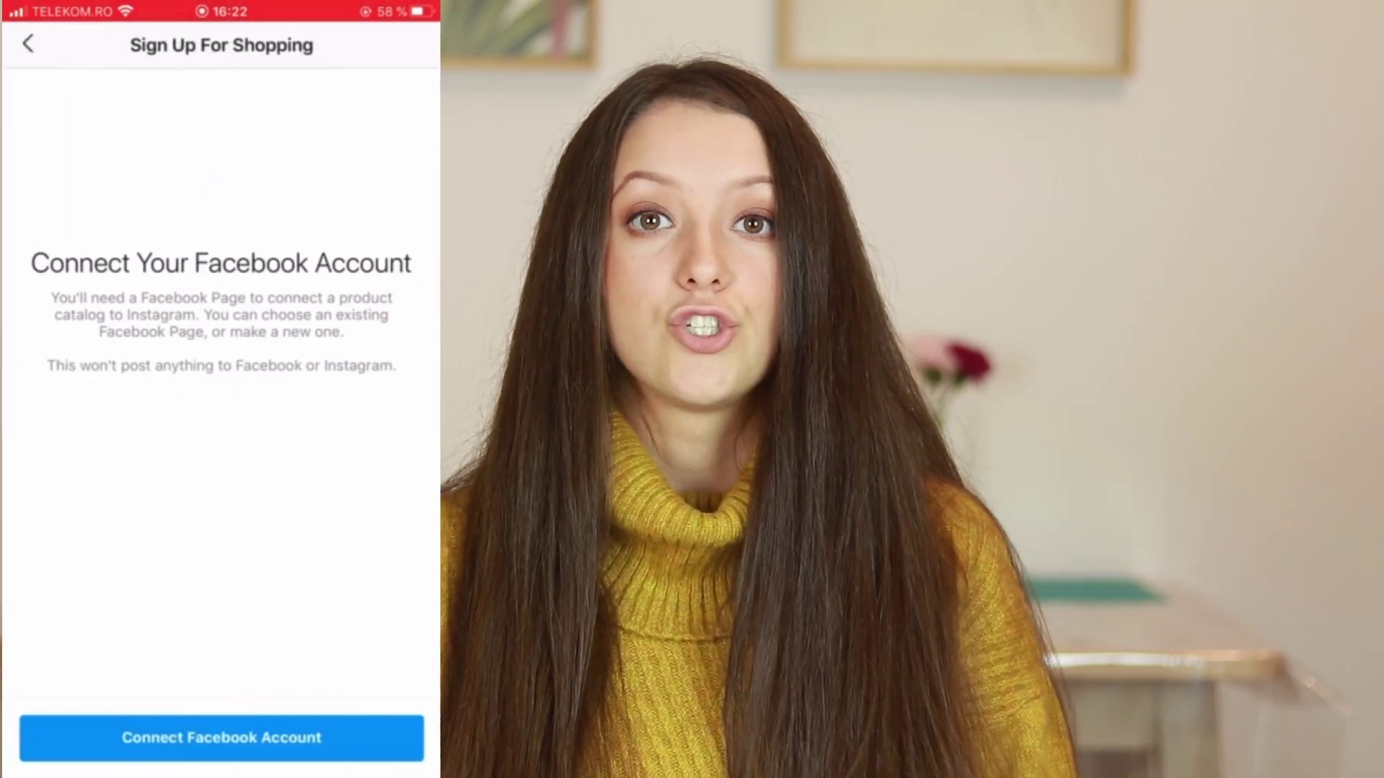
pyautogui.click(221, 737)
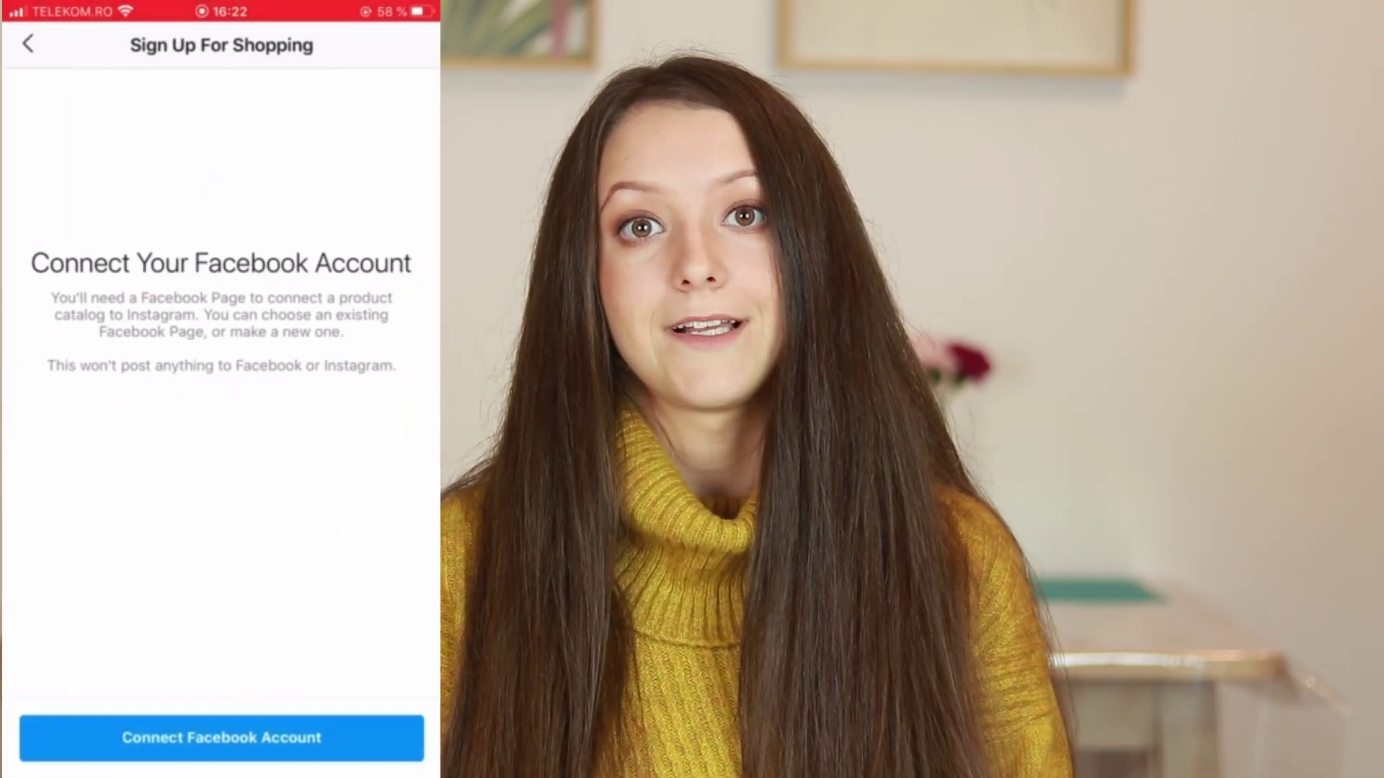
pyautogui.click(293, 453)
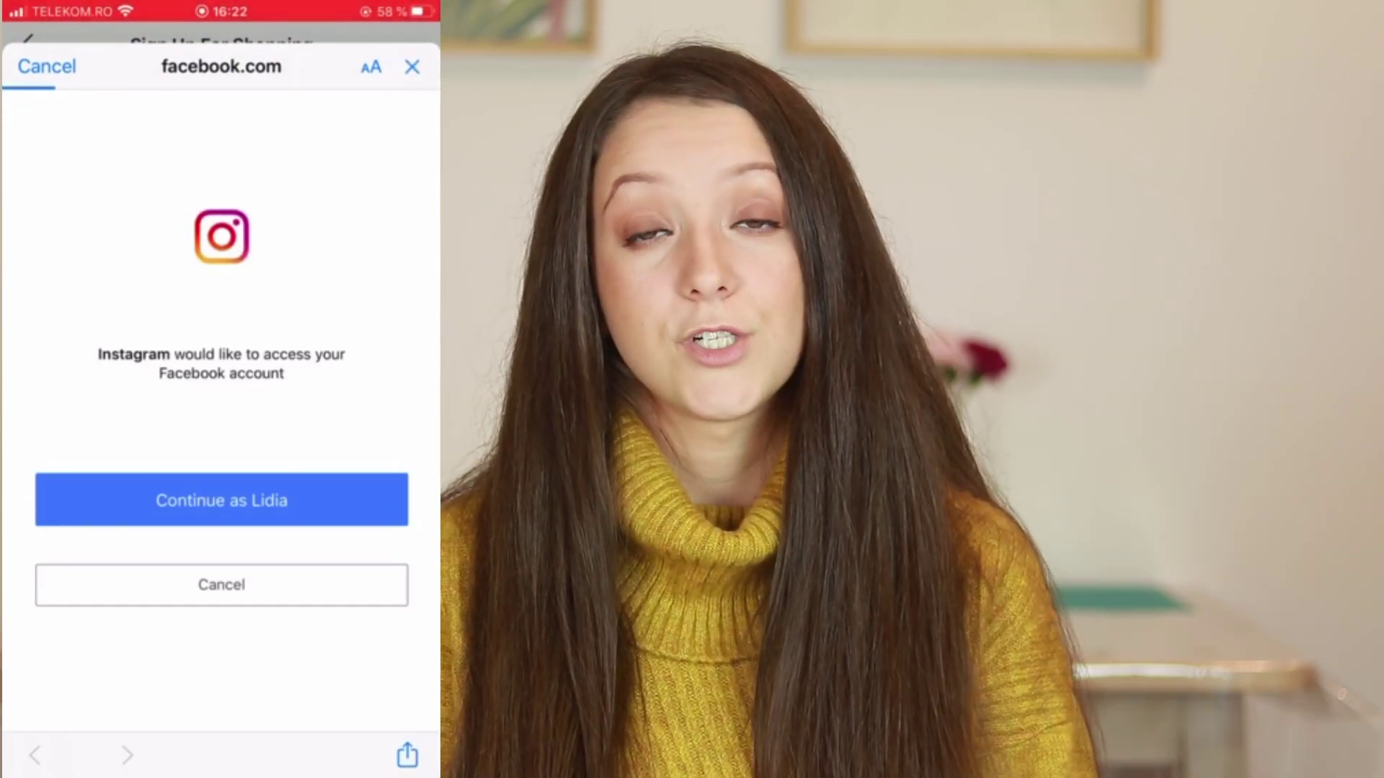
pyautogui.click(221, 500)
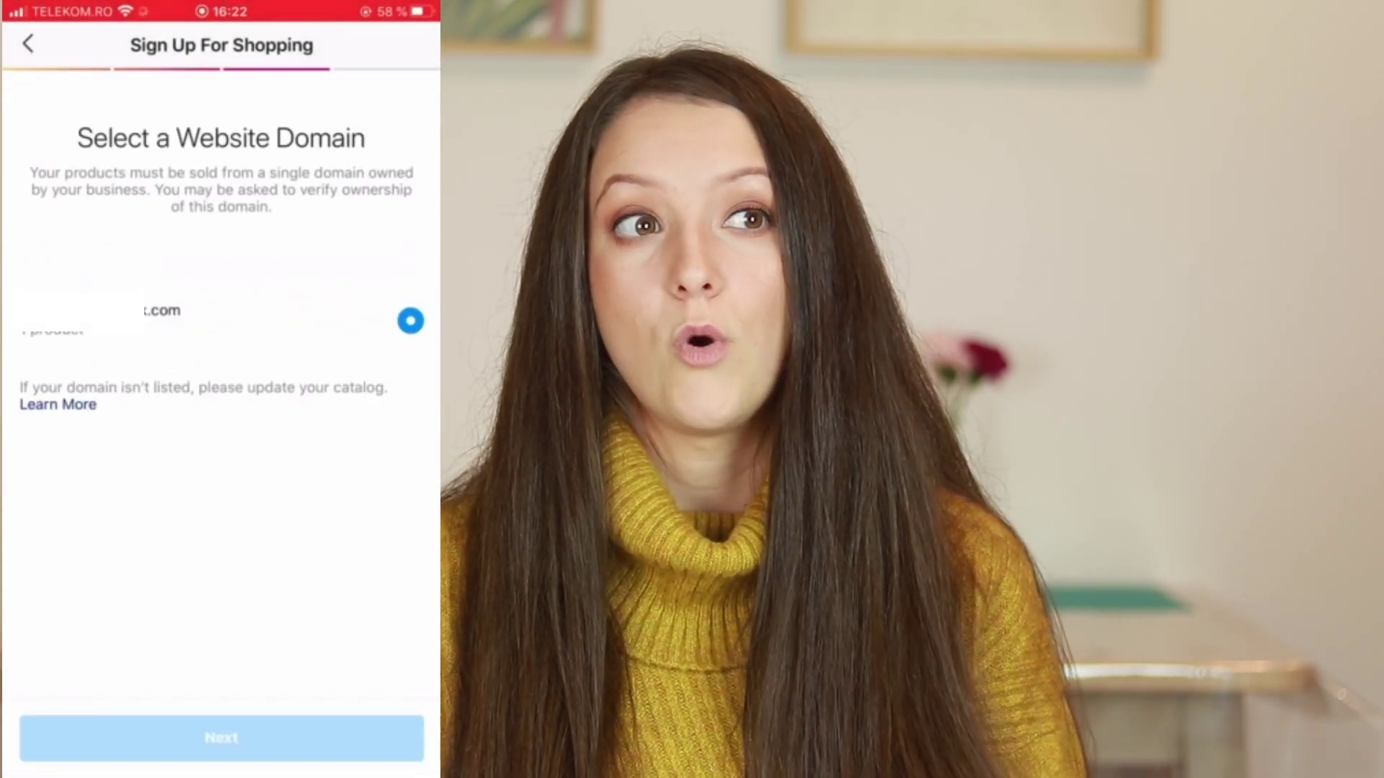